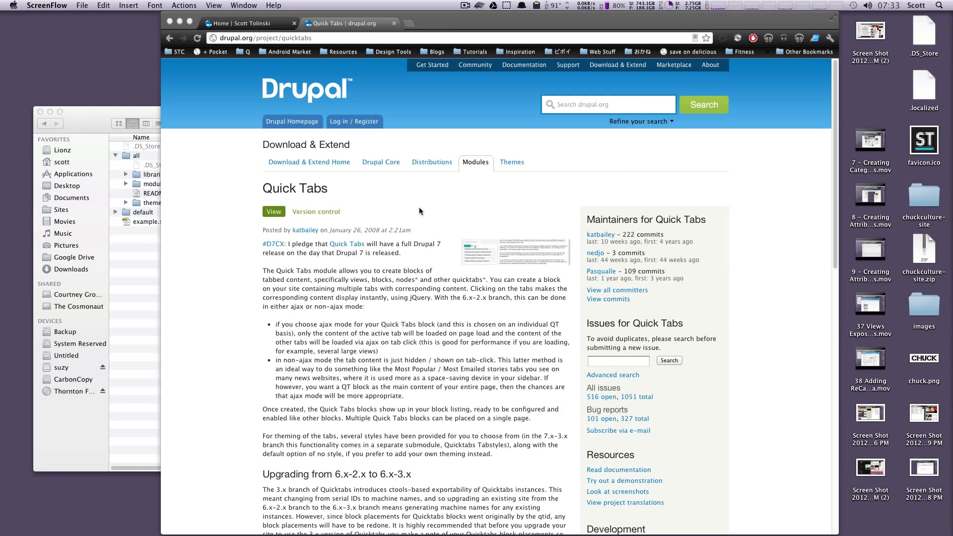
Download the recommended 7.x-3.4 release of the Quick Tabs module as a tar.gz archive
{"action": "scroll", "coordinate": [419, 207], "scroll_direction": "down", "scroll_amount": 5}
{"action": "scroll", "coordinate": [419, 213], "scroll_direction": "up", "scroll_amount": 5}
{"action": "scroll", "coordinate": [418, 213], "scroll_direction": "down", "scroll_amount": 8}
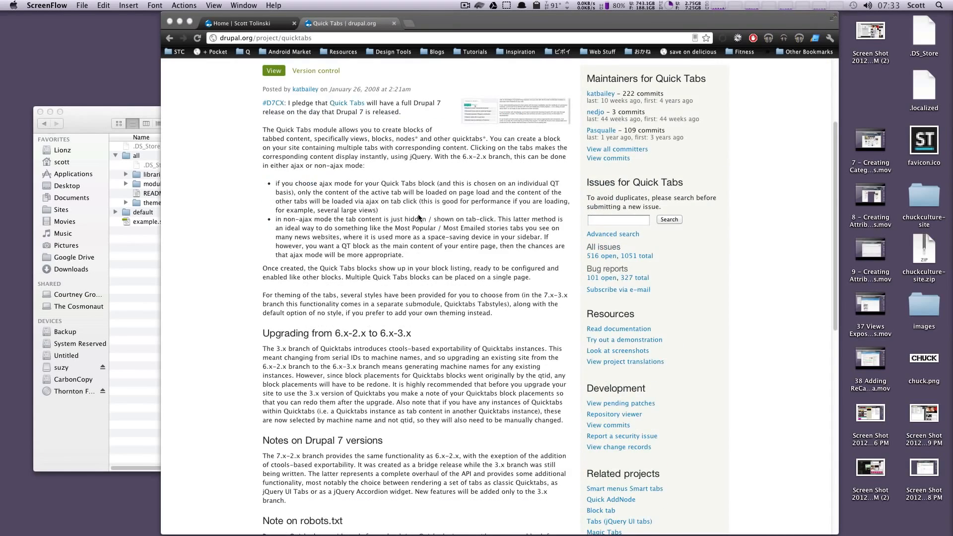
{"action": "scroll", "coordinate": [419, 217], "scroll_direction": "up", "scroll_amount": 8}
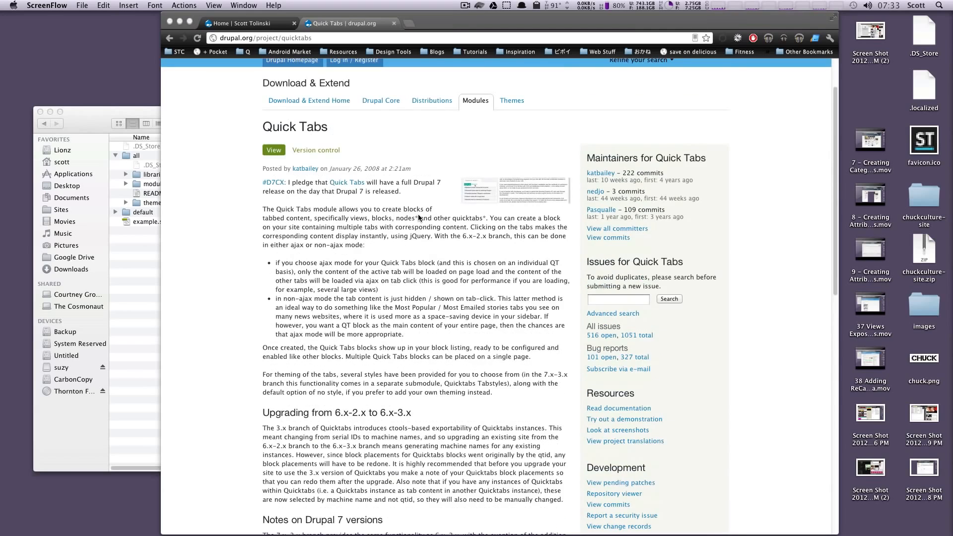
{"action": "left_click", "coordinate": [376, 172]}
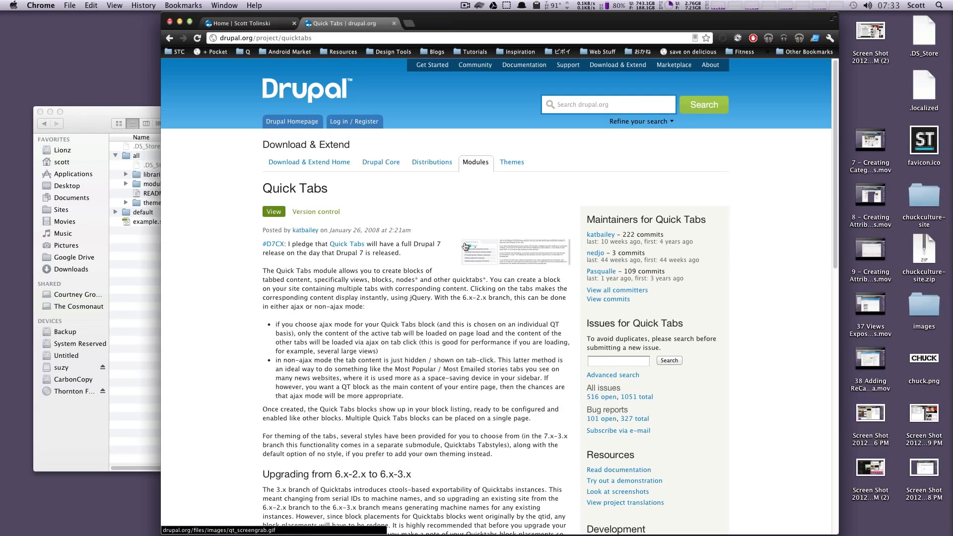
{"action": "scroll", "coordinate": [454, 238], "scroll_direction": "down", "scroll_amount": 15}
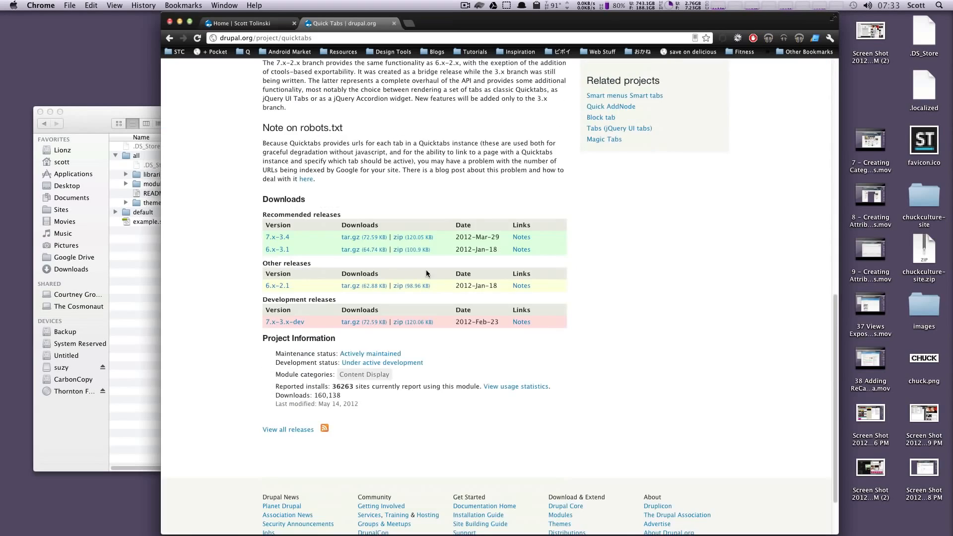
{"action": "left_click", "coordinate": [364, 239]}
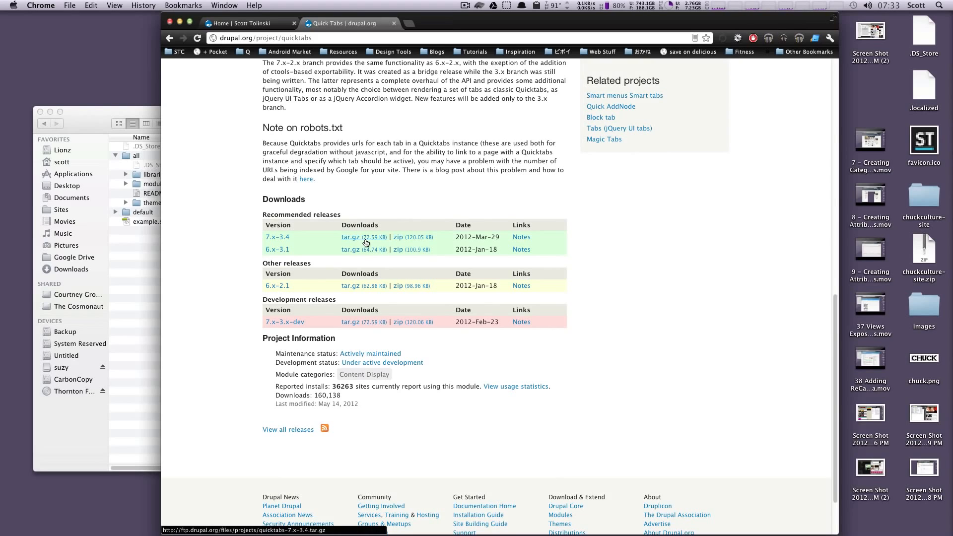
Switch to Finder to locate the modules folder inside sites/all, then return to the browser
{"action": "left_click", "coordinate": [138, 284]}
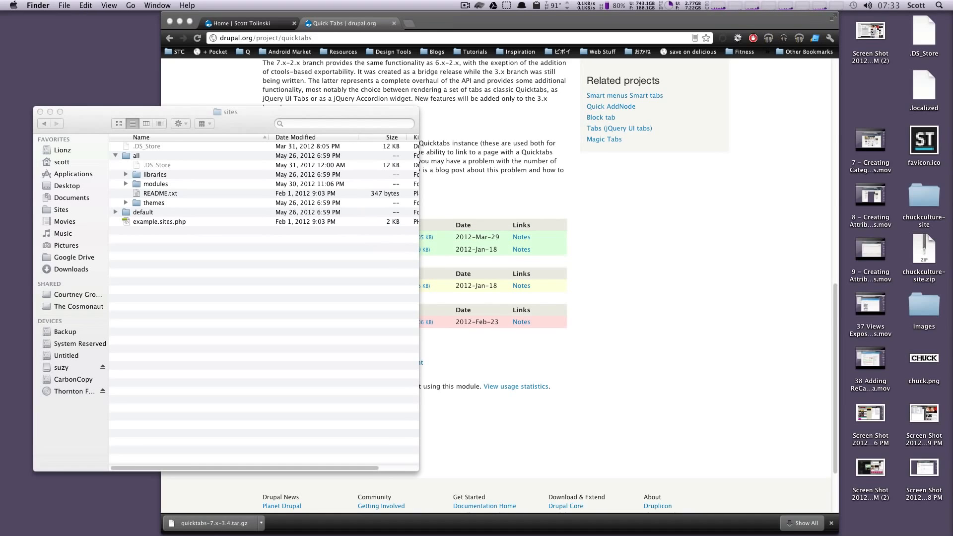
{"action": "left_click_drag", "start_coordinate": [362, 256], "coordinate": [156, 182]}
{"action": "left_click", "coordinate": [778, 239]}
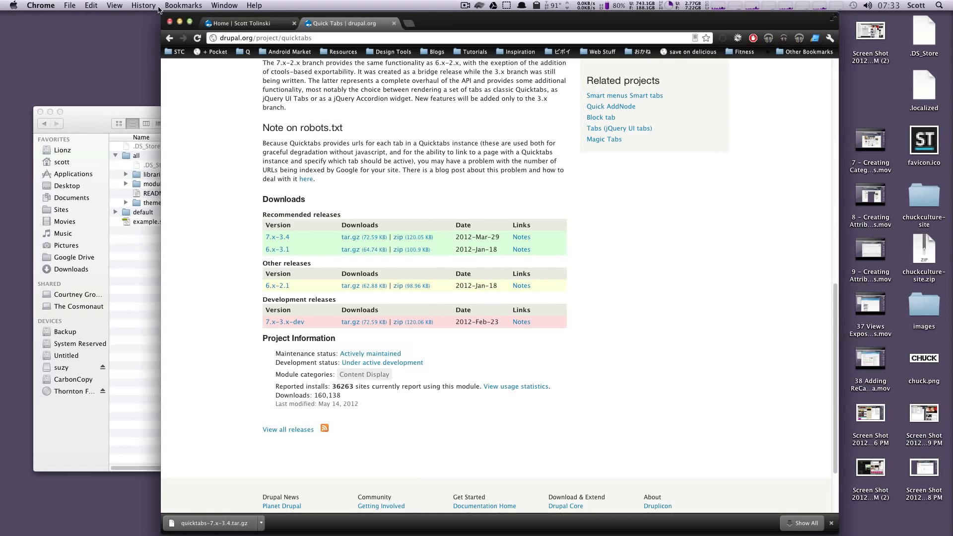
Open the Drupal site's module administration list and dismiss the browser's download bar
{"action": "left_click", "coordinate": [271, 27]}
{"action": "left_click", "coordinate": [371, 68]}
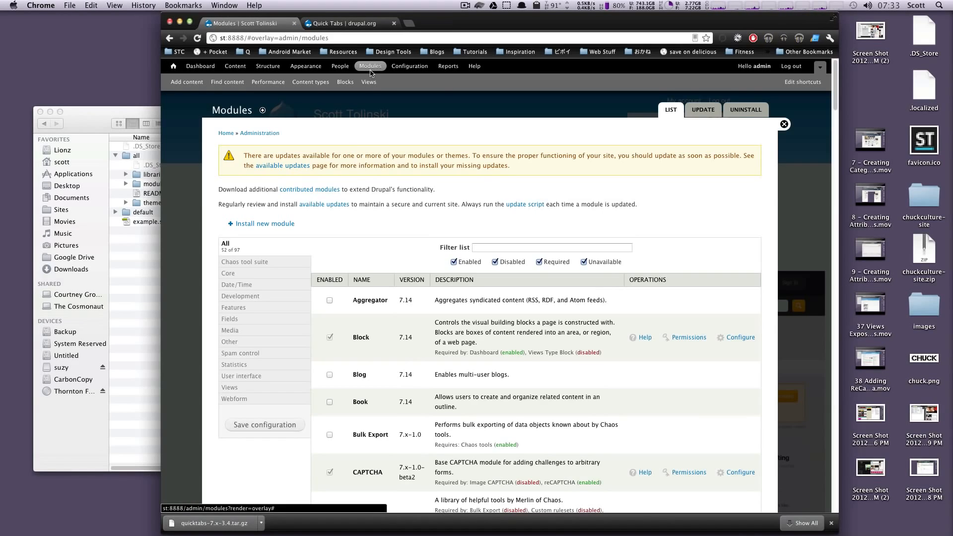
{"action": "left_click", "coordinate": [831, 523]}
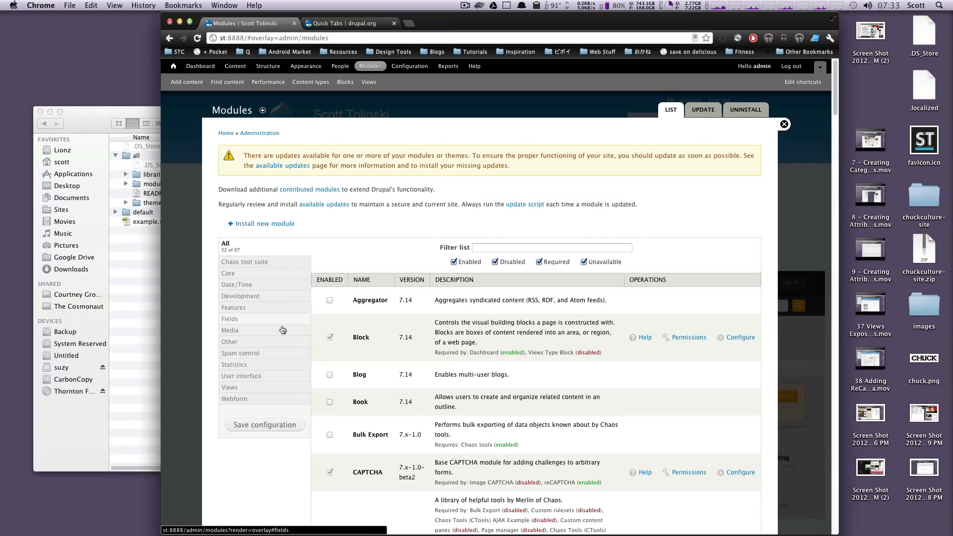
Try filtering the module list by "module", and clear the filter text
{"action": "left_click", "coordinate": [481, 248]}
{"action": "type", "text": "modul"}
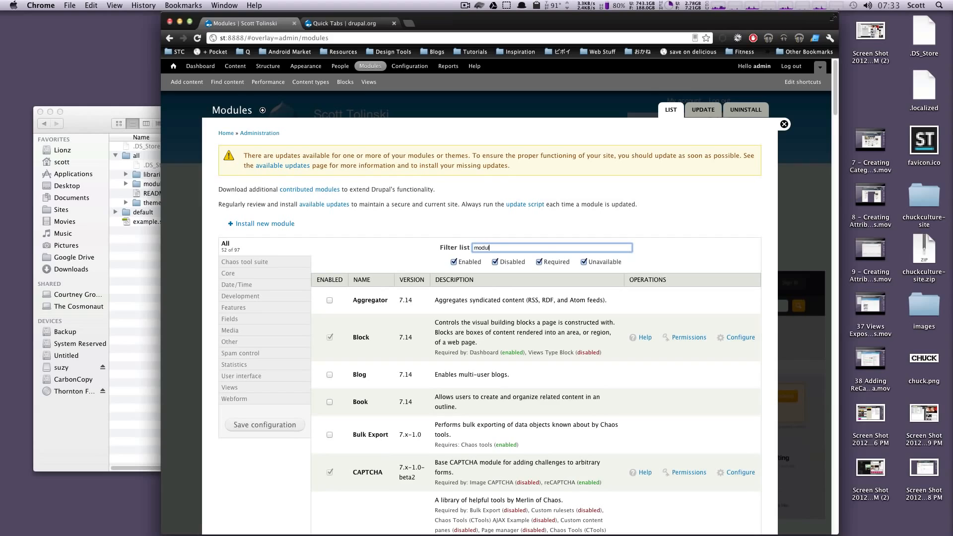
{"action": "type", "text": "e"}
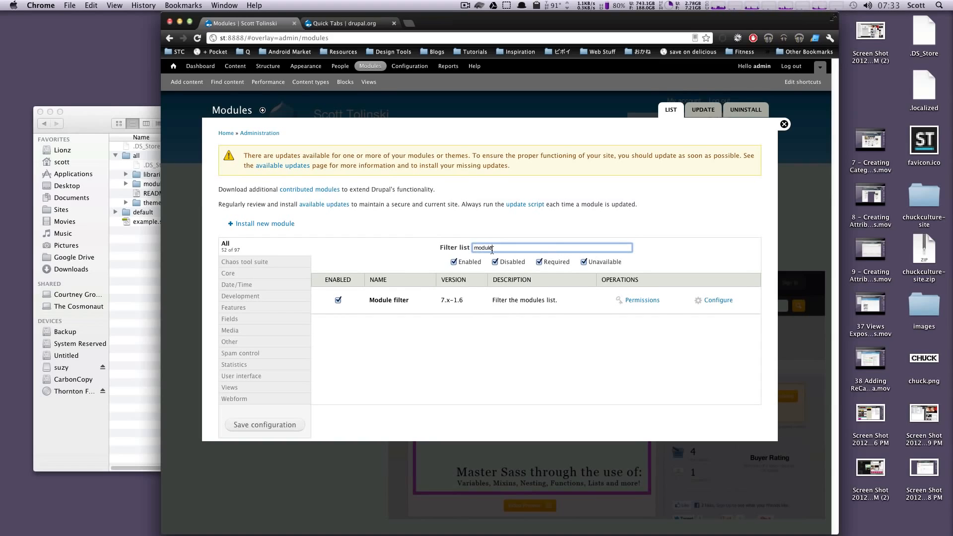
{"action": "left_click_drag", "start_coordinate": [497, 247], "coordinate": [413, 246]}
{"action": "key", "text": "BackSpace"}
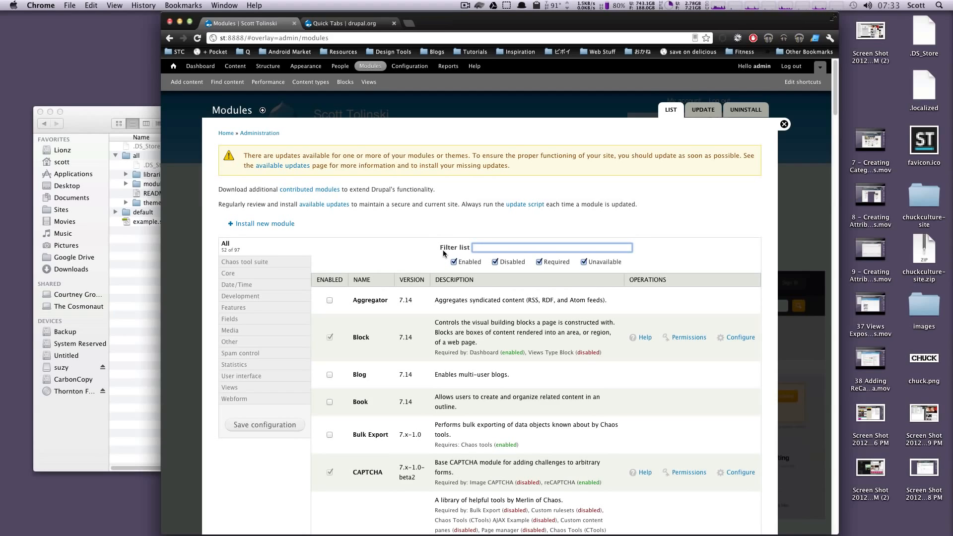
Filter the module list by "quick" to find the Quicktabs modules
{"action": "scroll", "coordinate": [435, 258], "scroll_direction": "down", "scroll_amount": 3}
{"action": "scroll", "coordinate": [434, 260], "scroll_direction": "up", "scroll_amount": 3}
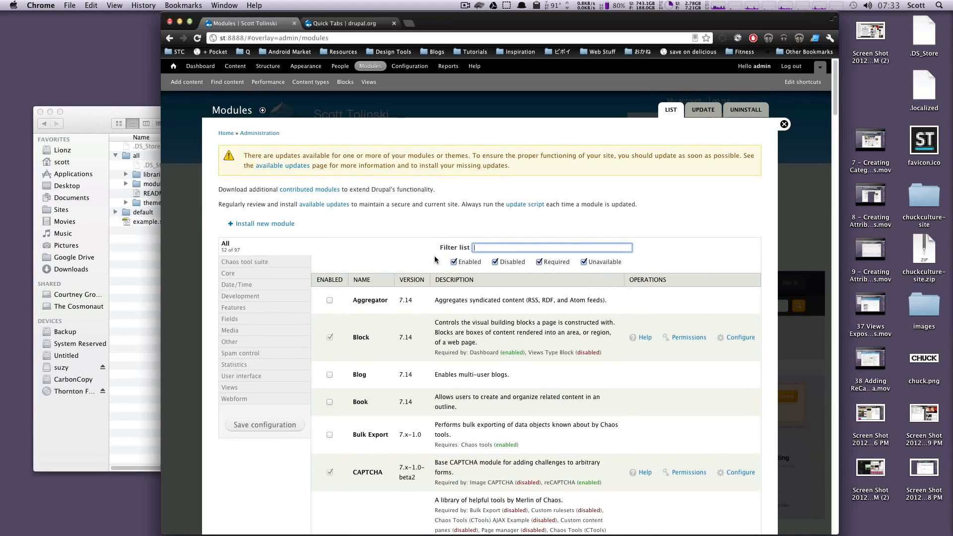
{"action": "left_click", "coordinate": [475, 250]}
{"action": "left_click", "coordinate": [486, 236]}
{"action": "left_click", "coordinate": [480, 248]}
{"action": "left_click", "coordinate": [531, 249]}
{"action": "left_click", "coordinate": [529, 237]}
{"action": "left_click", "coordinate": [525, 251]}
{"action": "type", "text": "quick"}
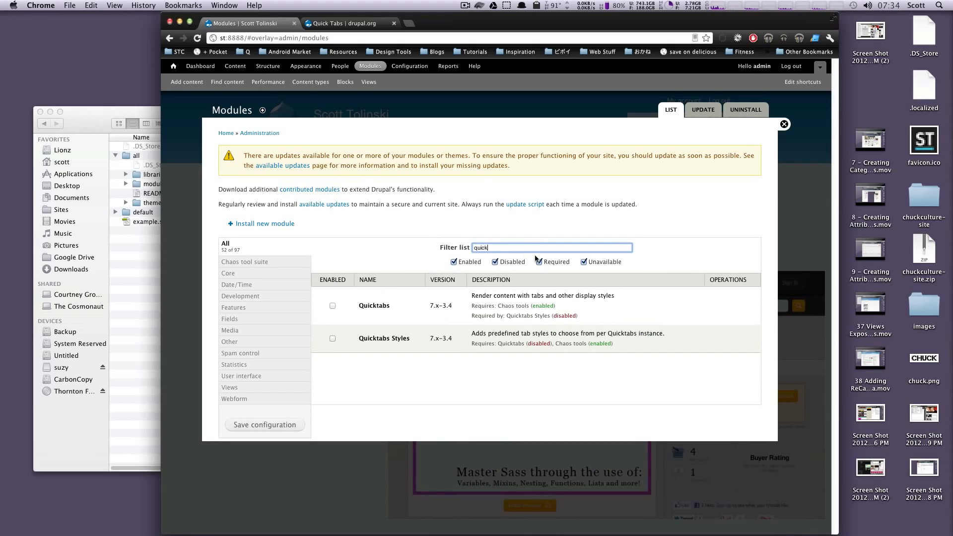
Enable the Quicktabs and Quicktabs Styles modules and save the configuration
{"action": "left_click", "coordinate": [332, 306]}
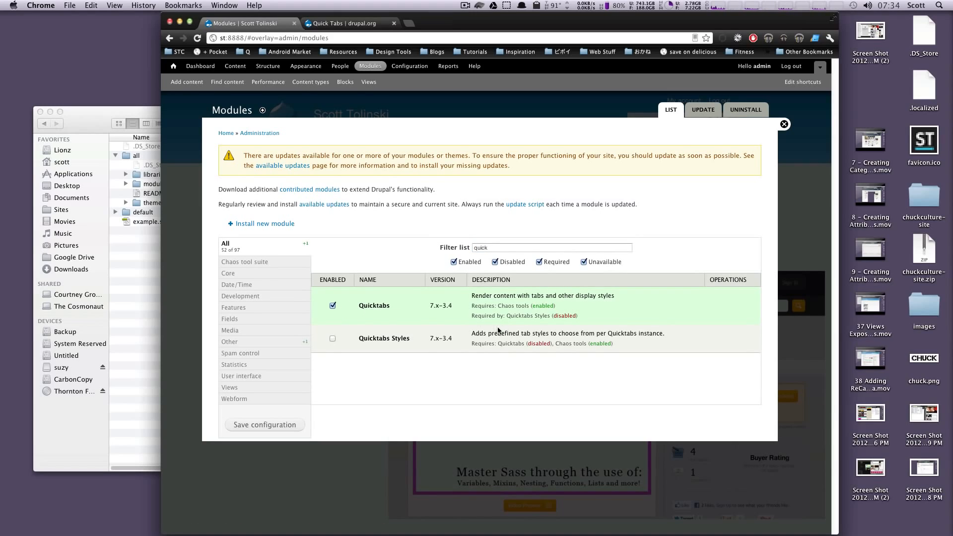
{"action": "left_click", "coordinate": [332, 339]}
{"action": "left_click", "coordinate": [301, 424]}
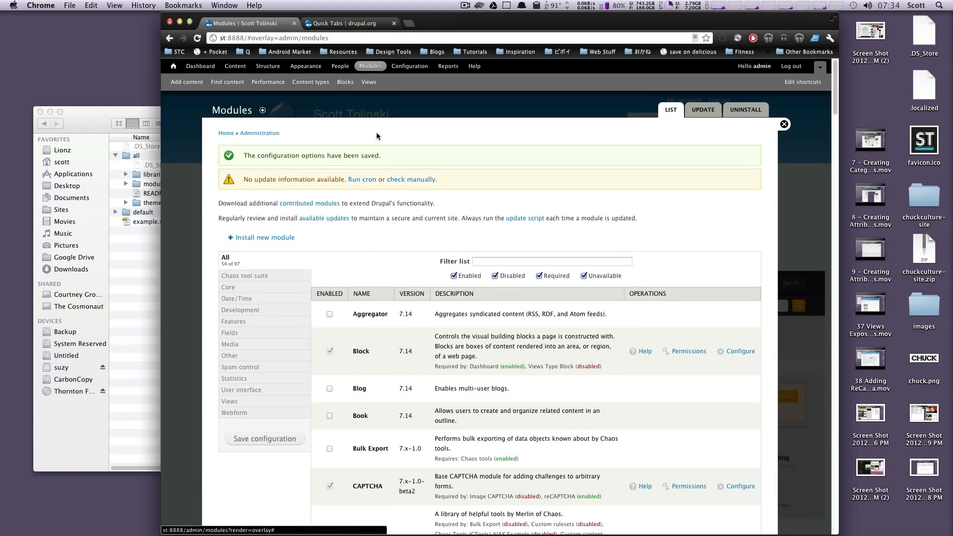
Start a new Quicktabs instance from the site's structure administration and title it "My Tabs"
{"action": "scroll", "coordinate": [363, 187], "scroll_direction": "down", "scroll_amount": 3}
{"action": "scroll", "coordinate": [363, 187], "scroll_direction": "up", "scroll_amount": 3}
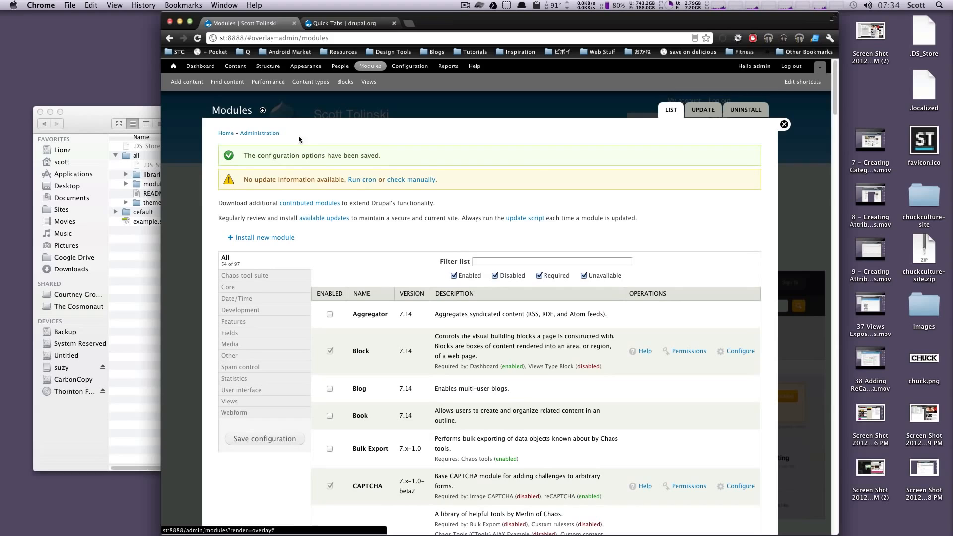
{"action": "left_click", "coordinate": [272, 67]}
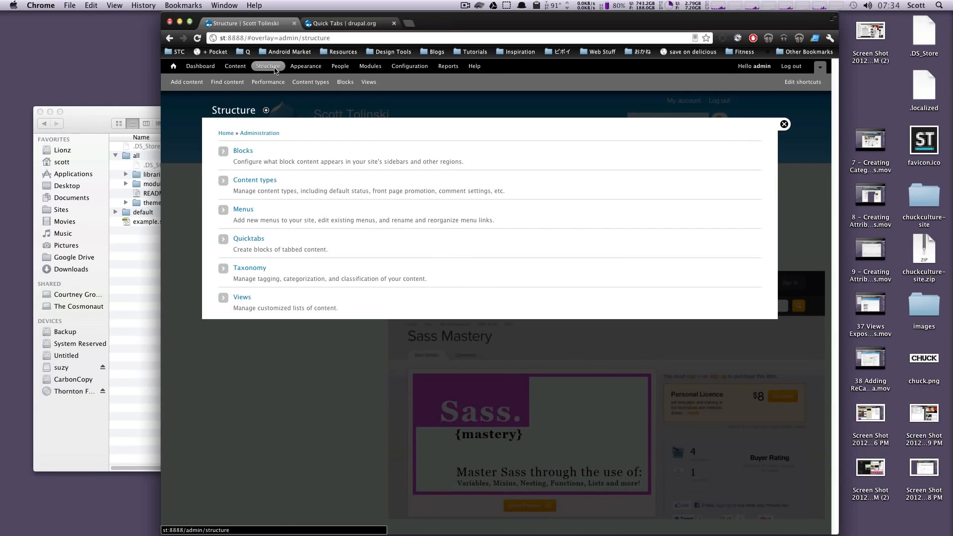
{"action": "left_click", "coordinate": [242, 241]}
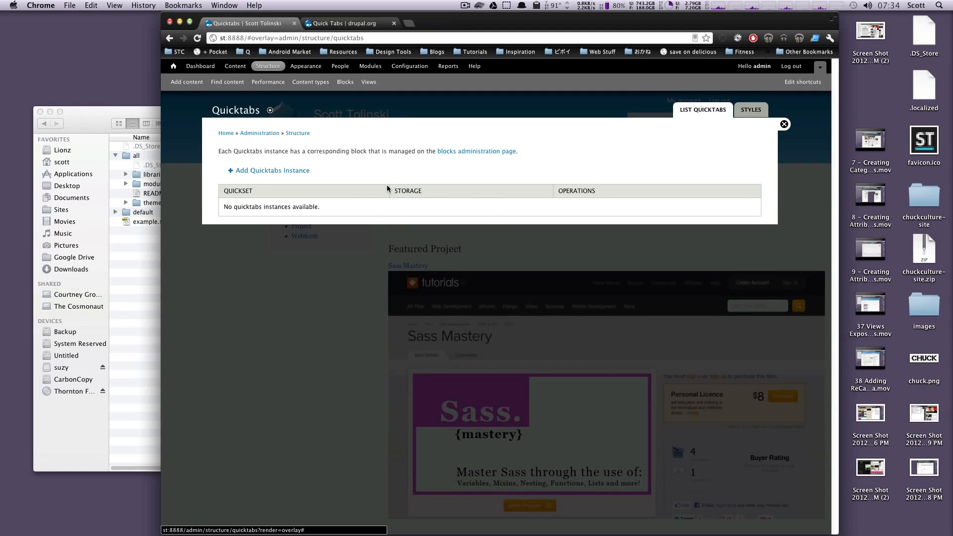
{"action": "left_click", "coordinate": [264, 170]}
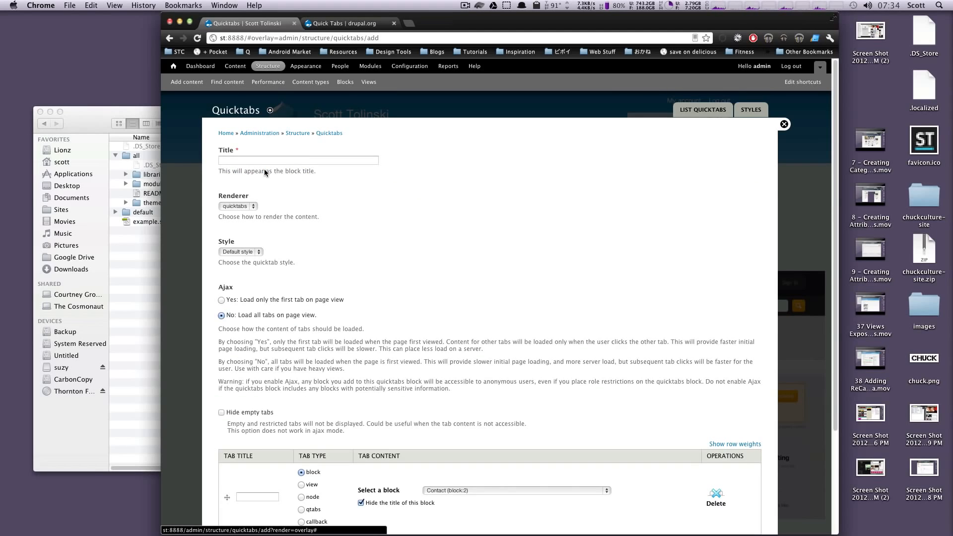
{"action": "left_click", "coordinate": [261, 158]}
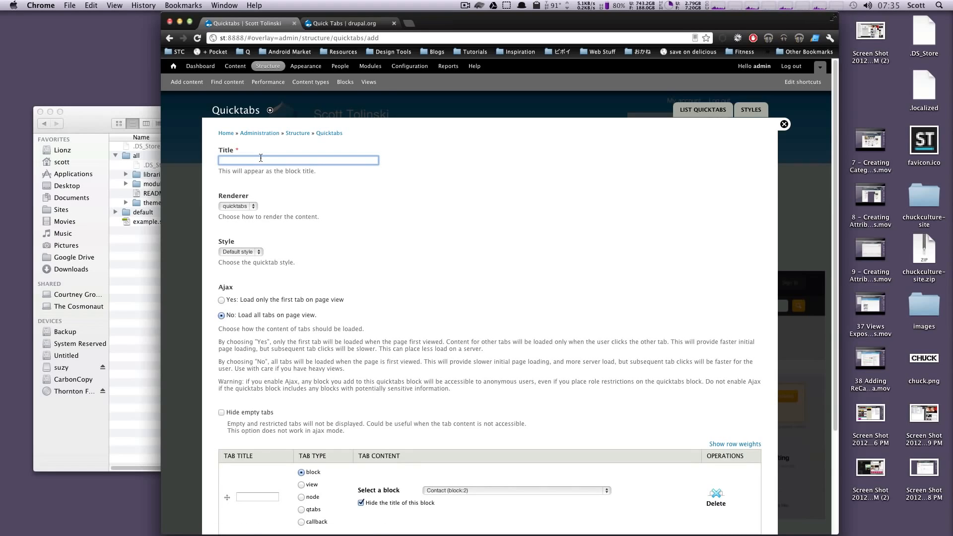
{"action": "type", "text": "My Tab"}
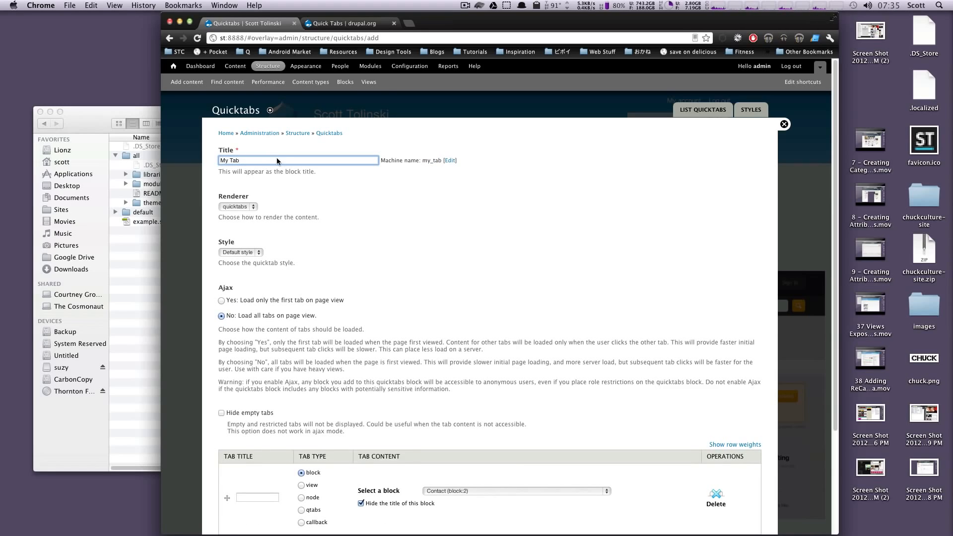
{"action": "type", "text": "s"}
{"action": "key", "text": "Tab"}
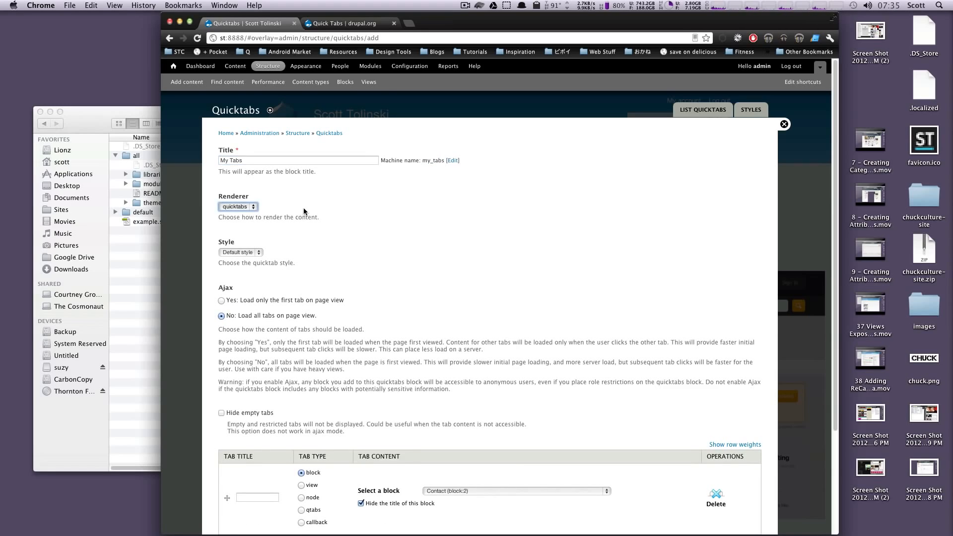
Keep quicktabs as the instance's renderer and set its style to Garland
{"action": "left_click", "coordinate": [249, 207]}
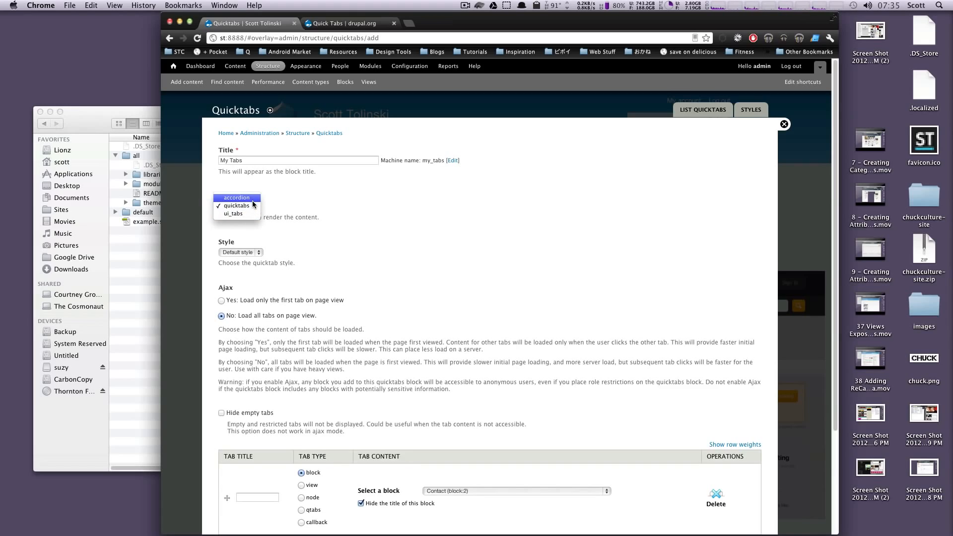
{"action": "left_click", "coordinate": [253, 206]}
{"action": "left_click", "coordinate": [320, 248]}
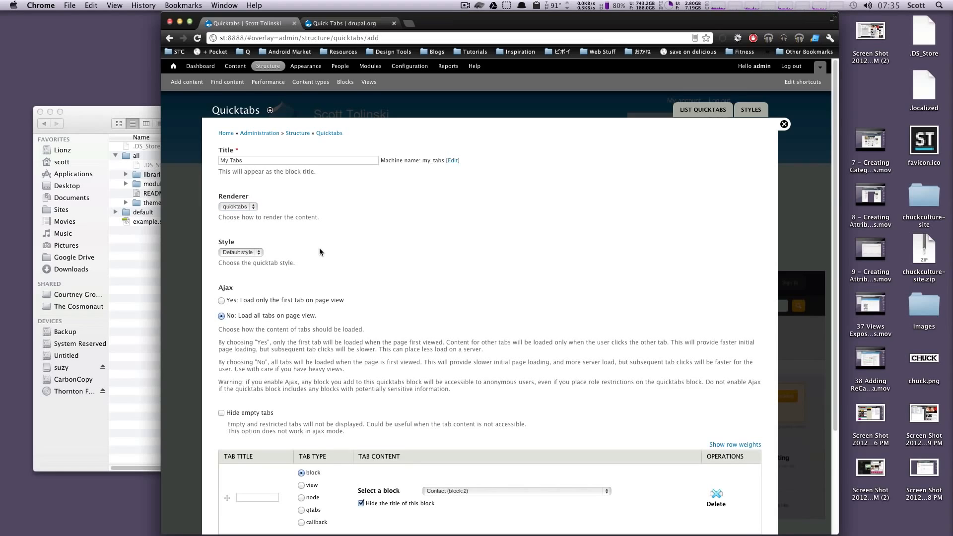
{"action": "scroll", "coordinate": [288, 214], "scroll_direction": "down", "scroll_amount": 4}
{"action": "left_click", "coordinate": [247, 173]}
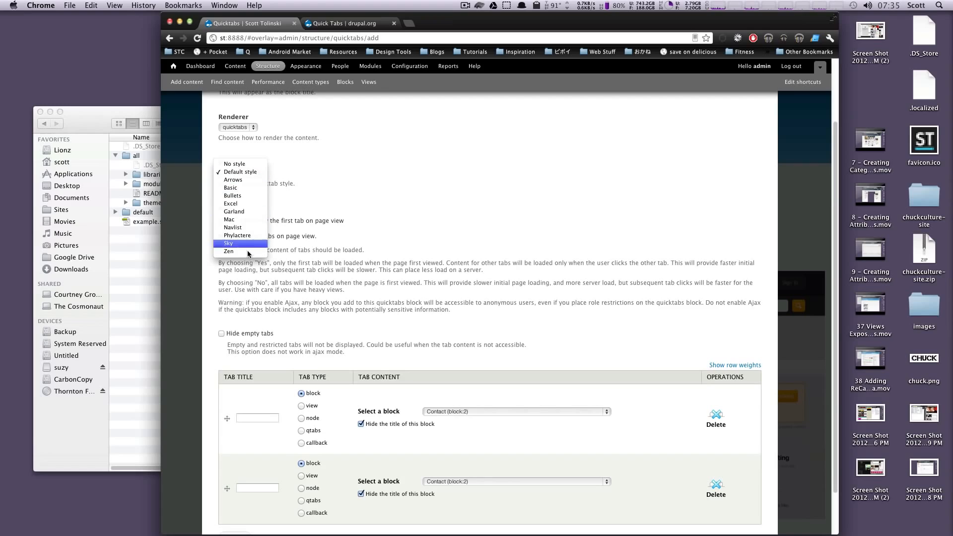
{"action": "left_click", "coordinate": [244, 209]}
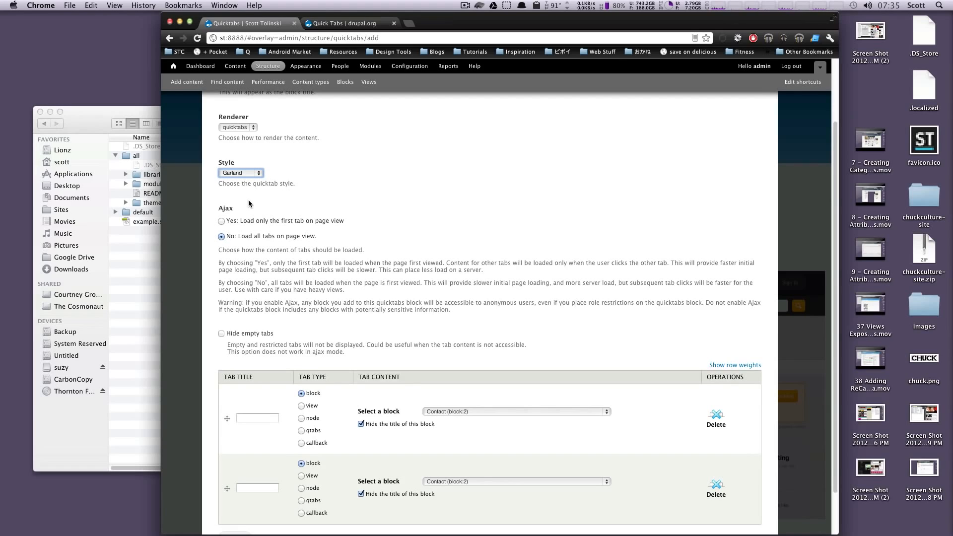
Set the Ajax option to Yes so that only the first tab loads on page view
{"action": "scroll", "coordinate": [254, 203], "scroll_direction": "down", "scroll_amount": 2}
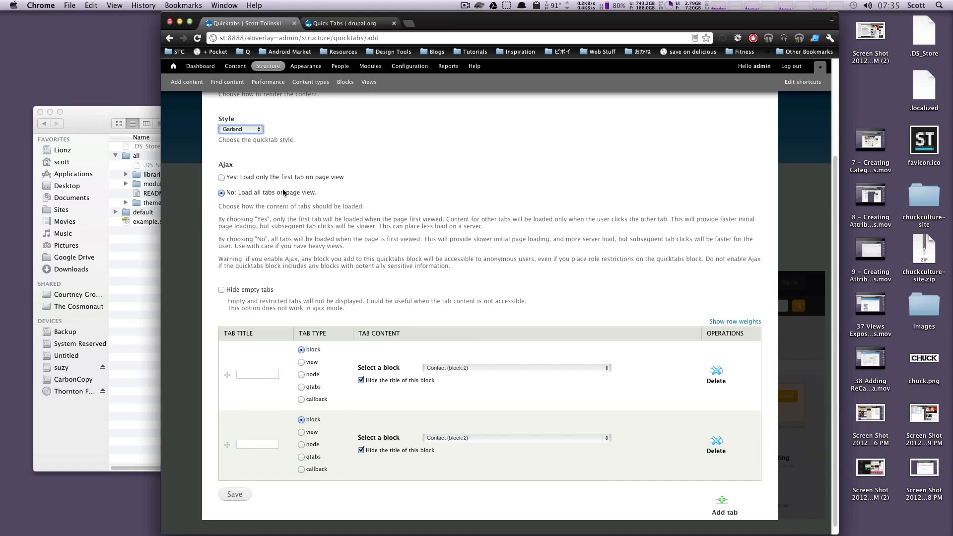
{"action": "scroll", "coordinate": [320, 192], "scroll_direction": "up", "scroll_amount": 5}
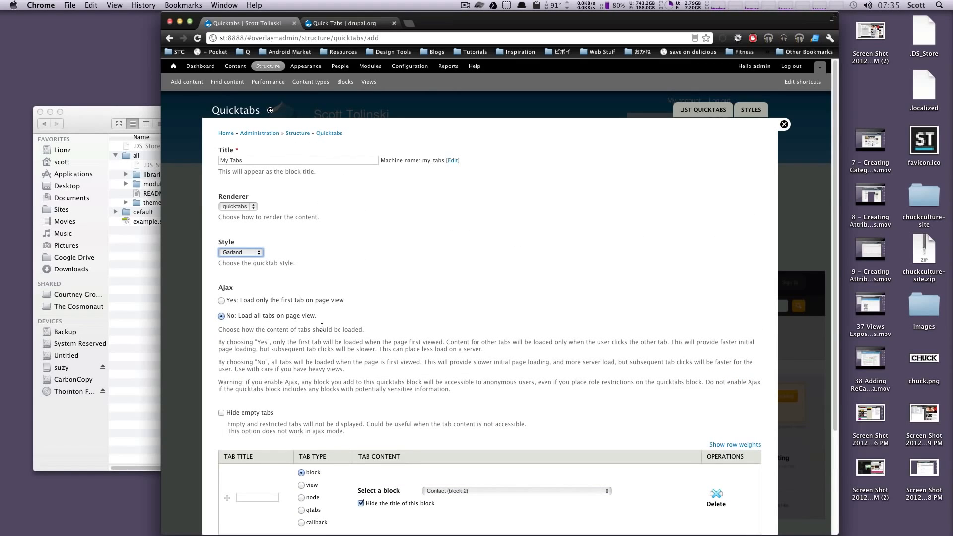
{"action": "left_click", "coordinate": [221, 301]}
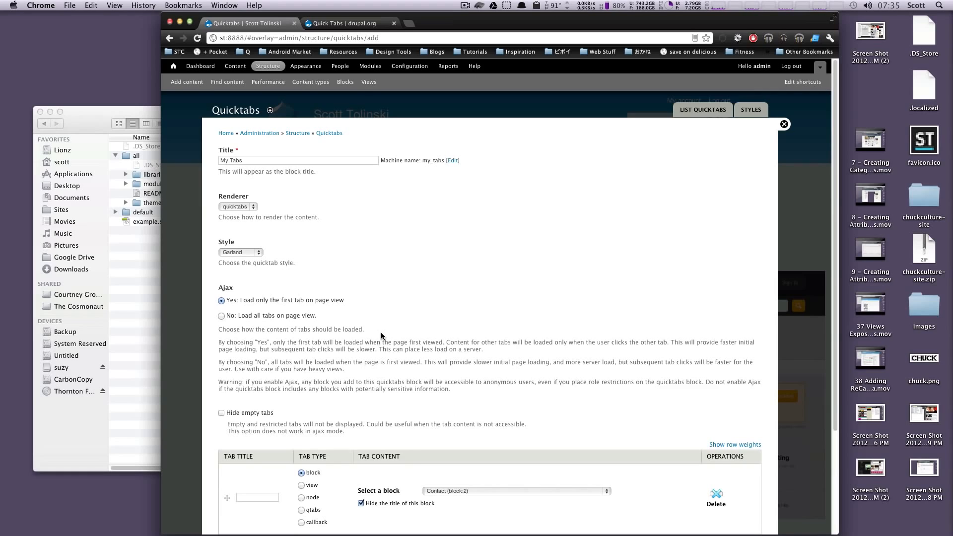
Try the view, node, qtabs and callback types on the first tab, and set it back to block
{"action": "scroll", "coordinate": [380, 332], "scroll_direction": "down", "scroll_amount": 5}
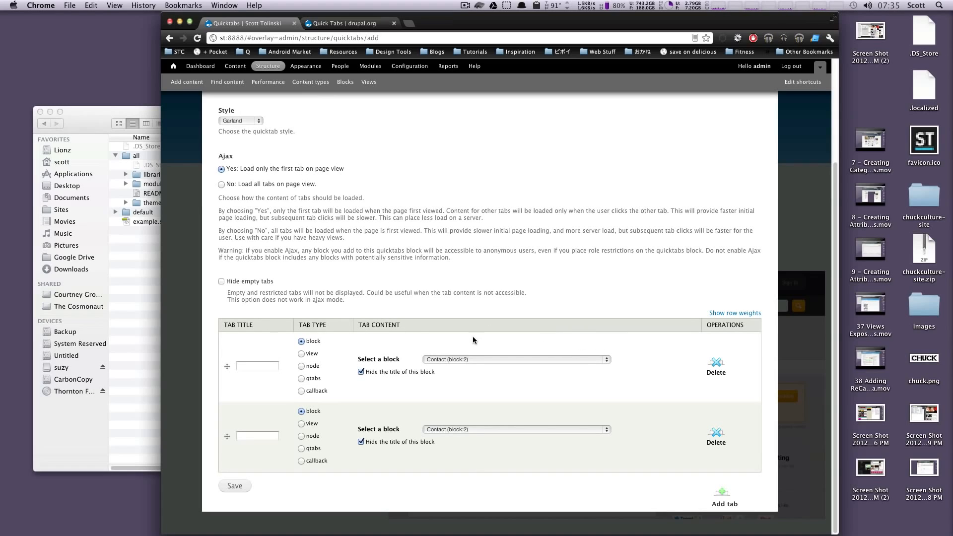
{"action": "double_click", "coordinate": [312, 354]}
{"action": "left_click", "coordinate": [312, 366]}
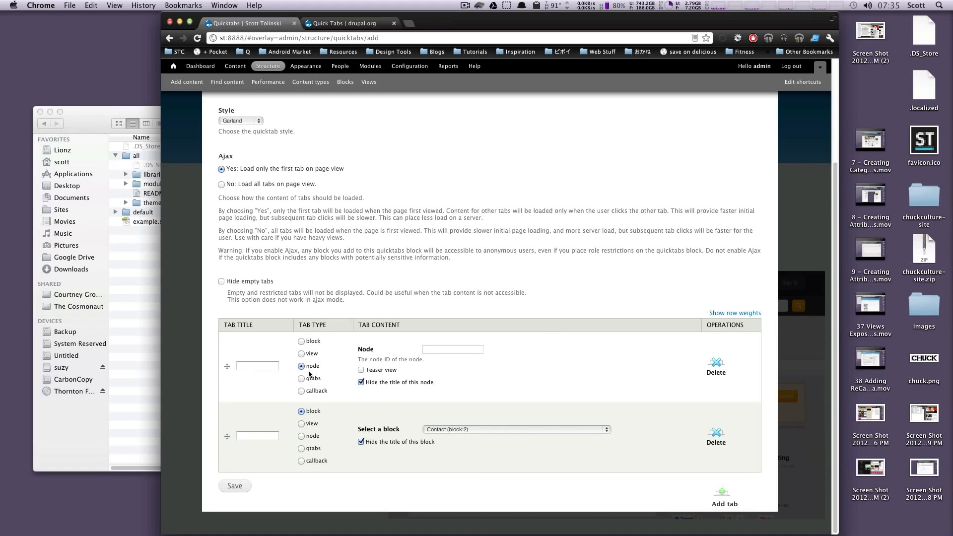
{"action": "left_click", "coordinate": [313, 379]}
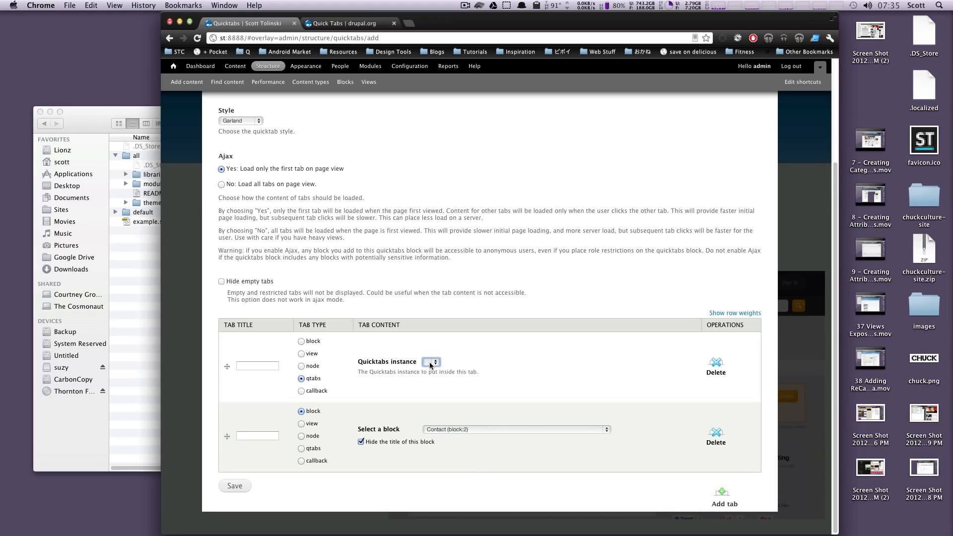
{"action": "left_click", "coordinate": [311, 390]}
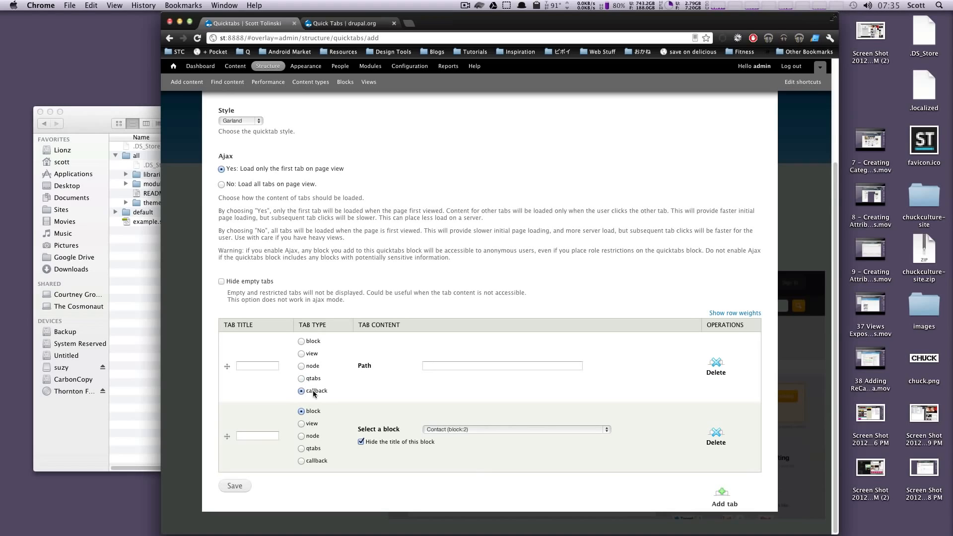
{"action": "left_click", "coordinate": [301, 341]}
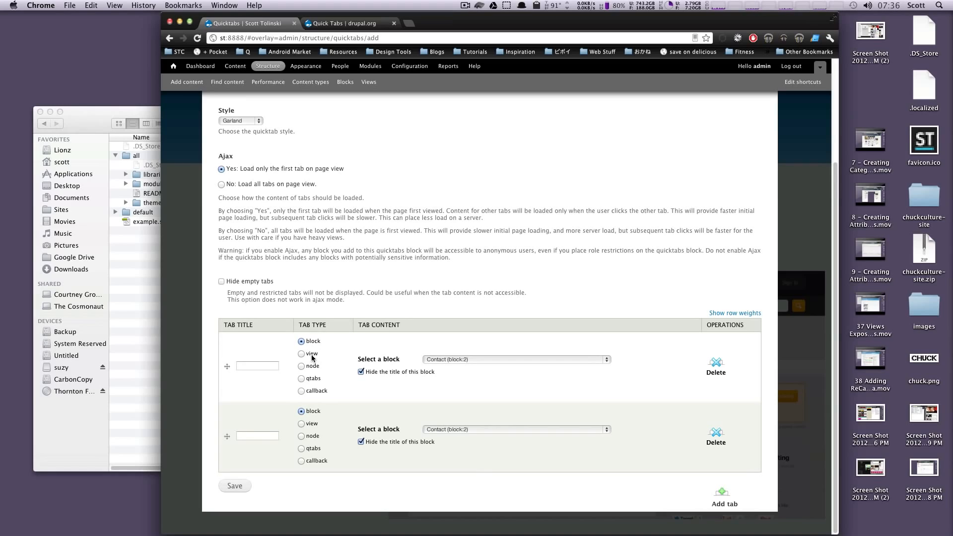
Set the first tab's block to Latest Projects (views:featured_projects-block_1) and title the tab "Latest"
{"action": "left_click", "coordinate": [485, 359]}
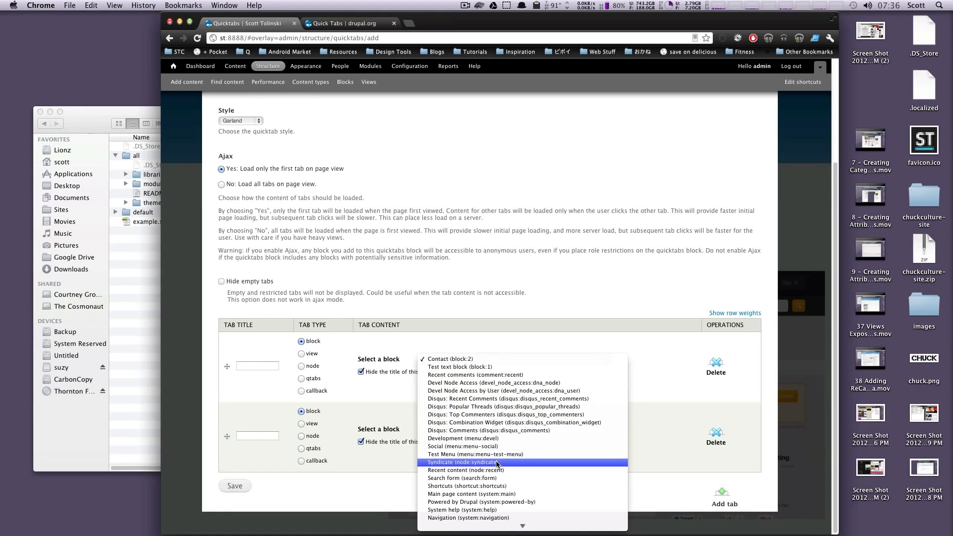
{"action": "scroll", "coordinate": [493, 459], "scroll_direction": "down", "scroll_amount": 3}
{"action": "scroll", "coordinate": [493, 461], "scroll_direction": "down", "scroll_amount": 5}
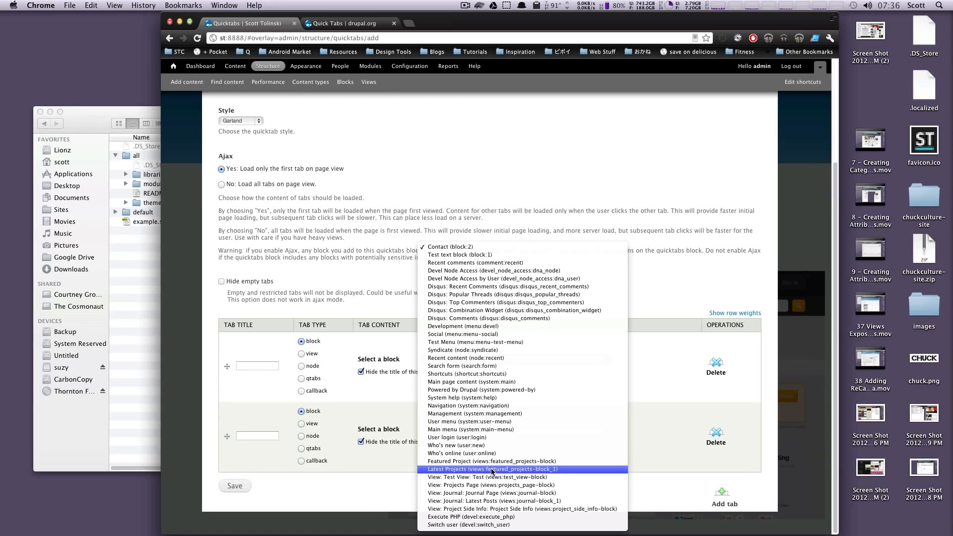
{"action": "left_click", "coordinate": [493, 470]}
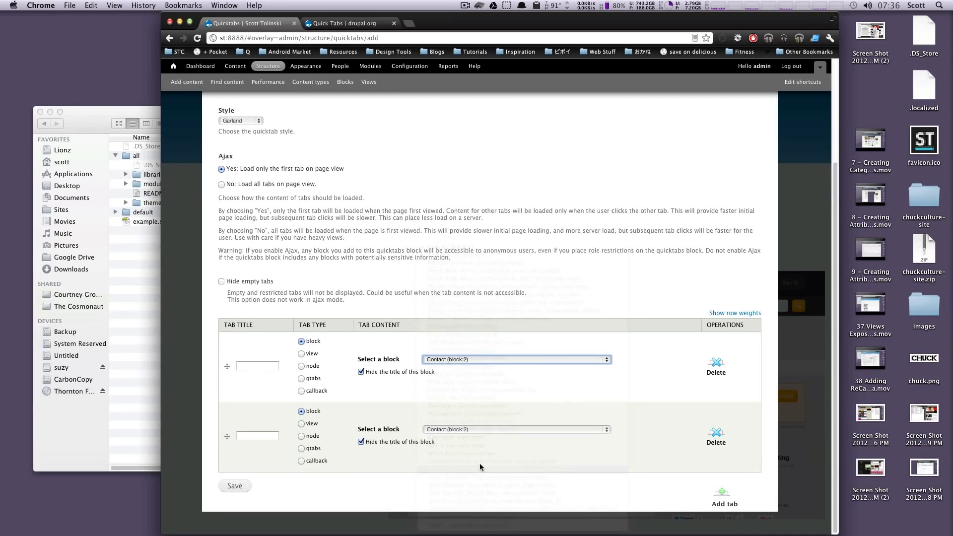
{"action": "left_click", "coordinate": [263, 367]}
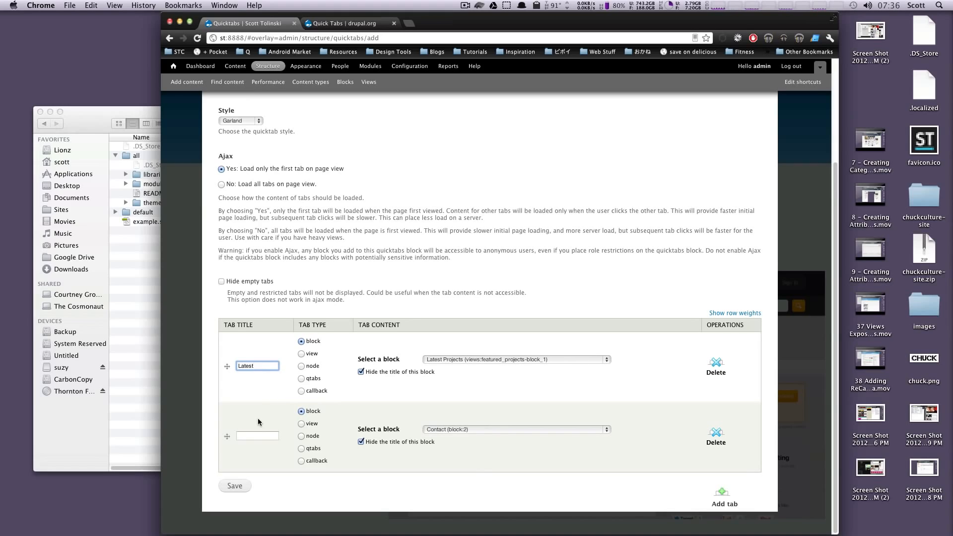
Make the second tab a view showing featured_projects with the "block: Featured Projects" display, and title it "Featured"
{"action": "left_click", "coordinate": [254, 435]}
{"action": "left_click", "coordinate": [301, 423]}
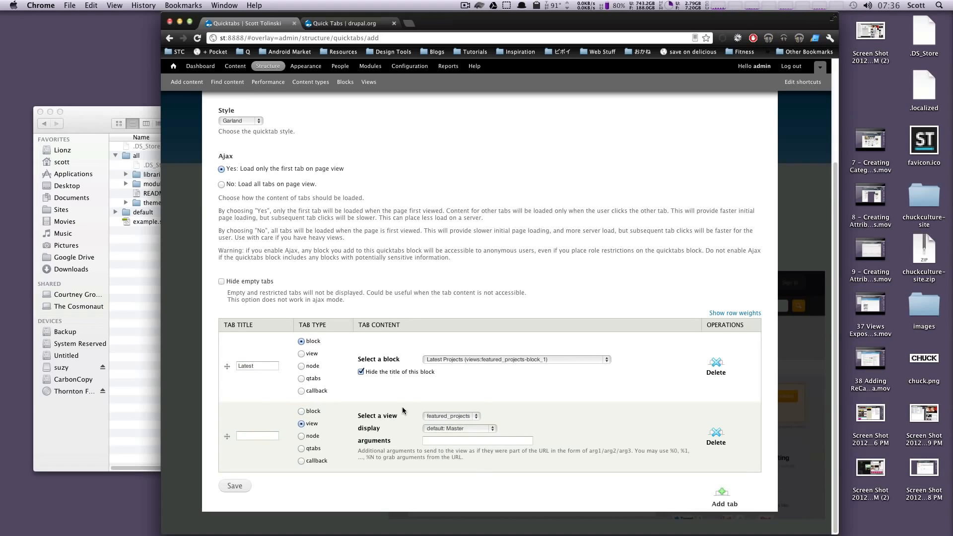
{"action": "left_click", "coordinate": [475, 420]}
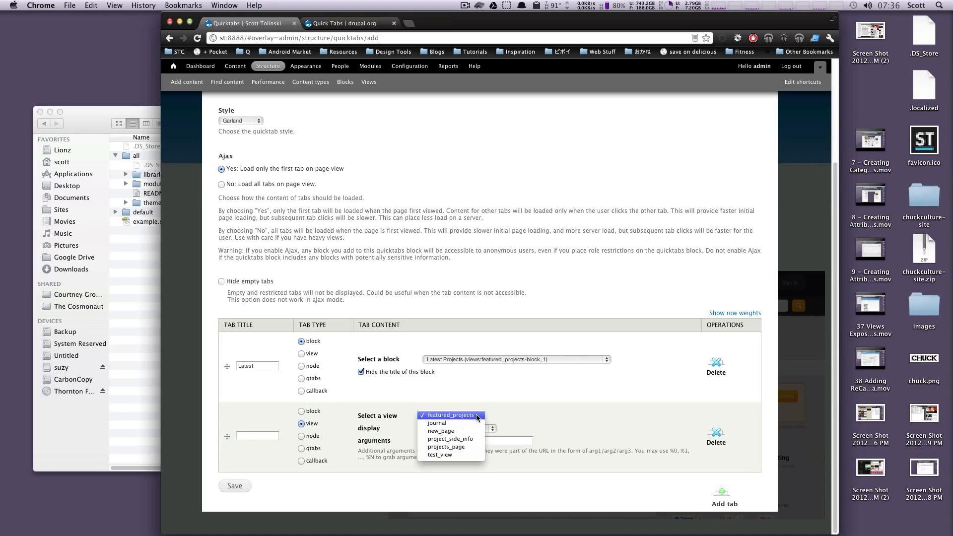
{"action": "left_click", "coordinate": [479, 418]}
{"action": "left_click", "coordinate": [480, 428]}
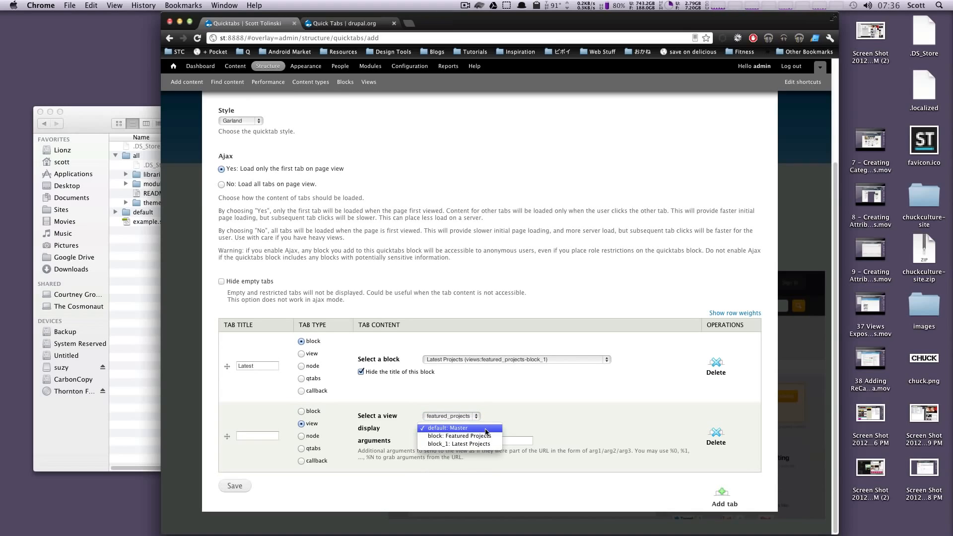
{"action": "left_click", "coordinate": [486, 436]}
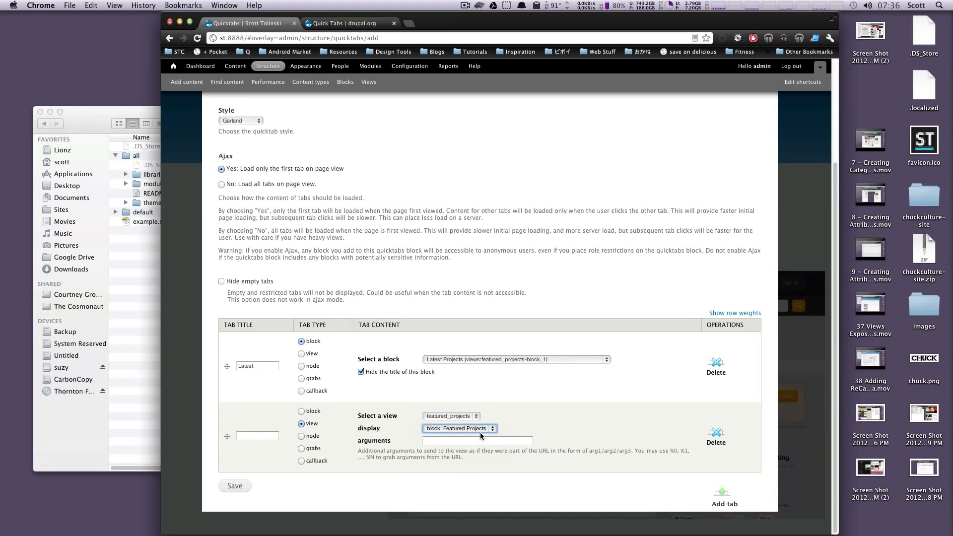
{"action": "left_click", "coordinate": [247, 435]}
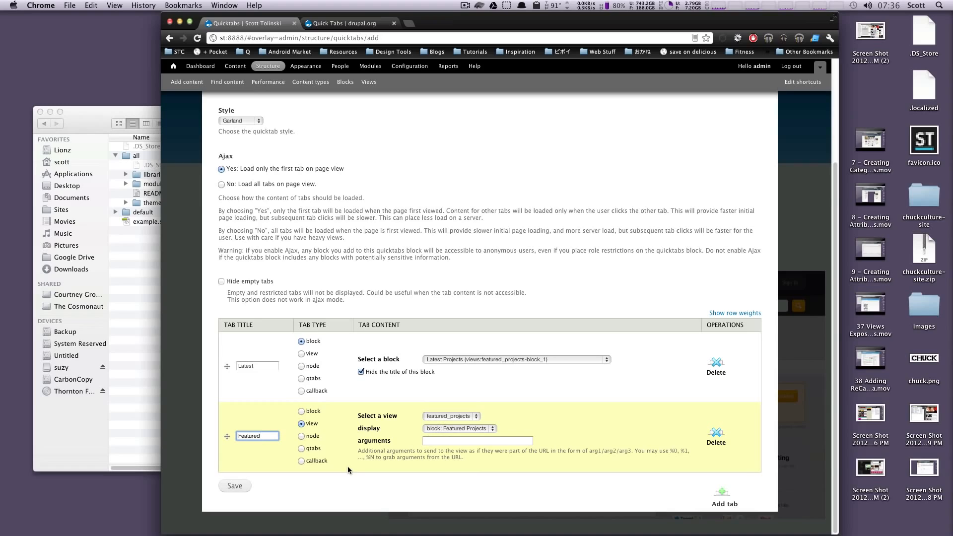
Examine the second tab's arguments help text and compare its %0 and %1 placeholders with the parts of the page URL
{"action": "left_click_drag", "start_coordinate": [404, 441], "coordinate": [362, 442]}
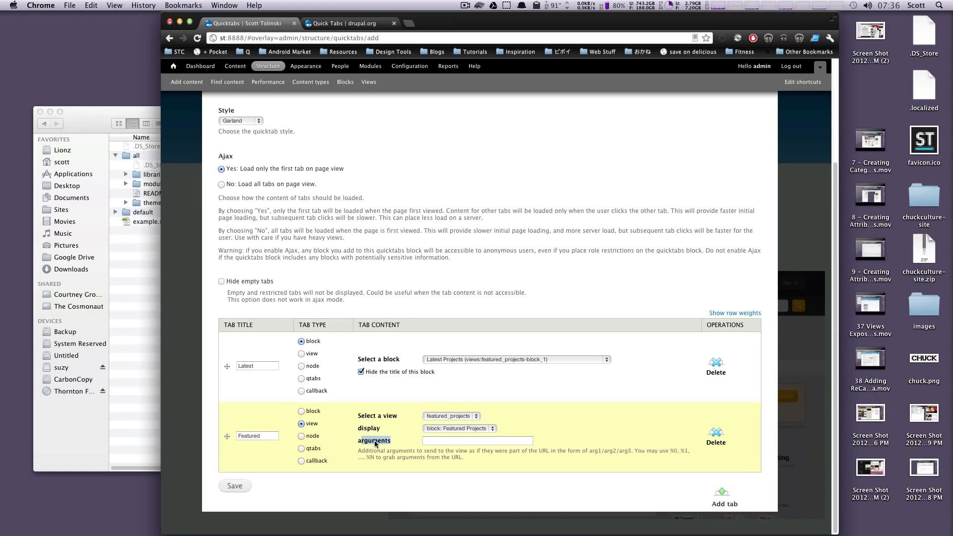
{"action": "left_click", "coordinate": [449, 442]}
{"action": "left_click_drag", "start_coordinate": [425, 458], "coordinate": [462, 457]}
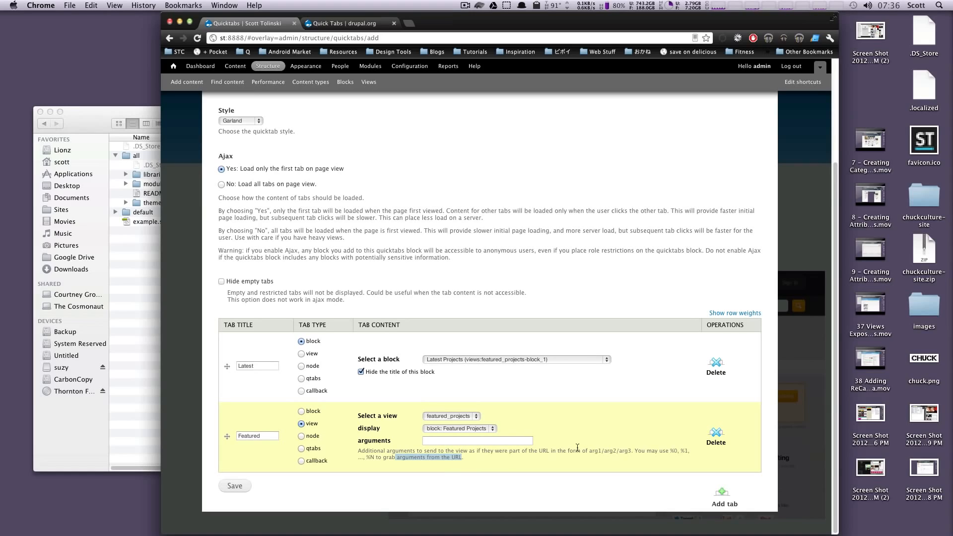
{"action": "left_click_drag", "start_coordinate": [679, 451], "coordinate": [671, 450]}
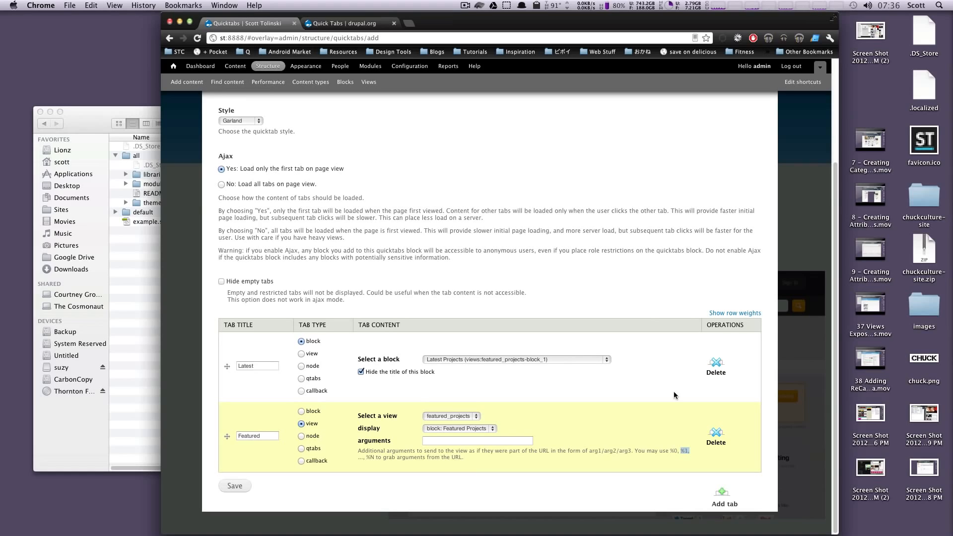
{"action": "left_click", "coordinate": [640, 449]}
{"action": "left_click_drag", "start_coordinate": [678, 451], "coordinate": [671, 451]}
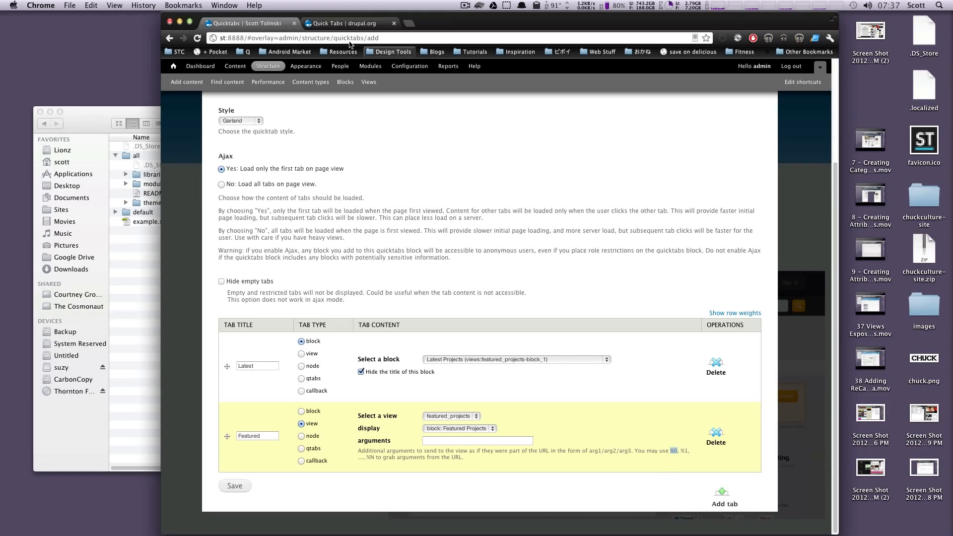
{"action": "left_click_drag", "start_coordinate": [248, 39], "coordinate": [297, 40]}
{"action": "left_click", "coordinate": [299, 38]}
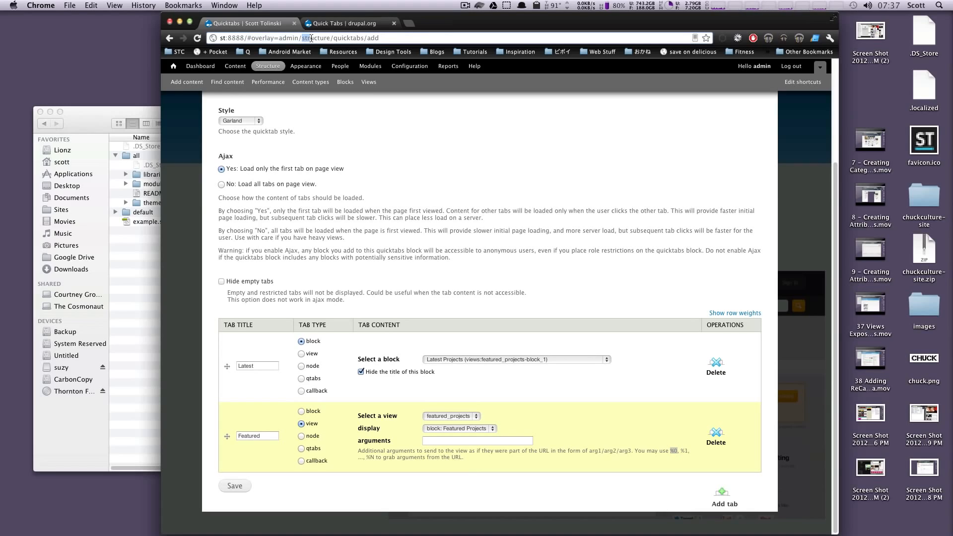
{"action": "double_click", "coordinate": [335, 39]}
{"action": "left_click_drag", "start_coordinate": [366, 40], "coordinate": [365, 39]}
{"action": "left_click", "coordinate": [538, 411]}
Save the new My Tabs Quicktabs instance
{"action": "left_click", "coordinate": [241, 488]}
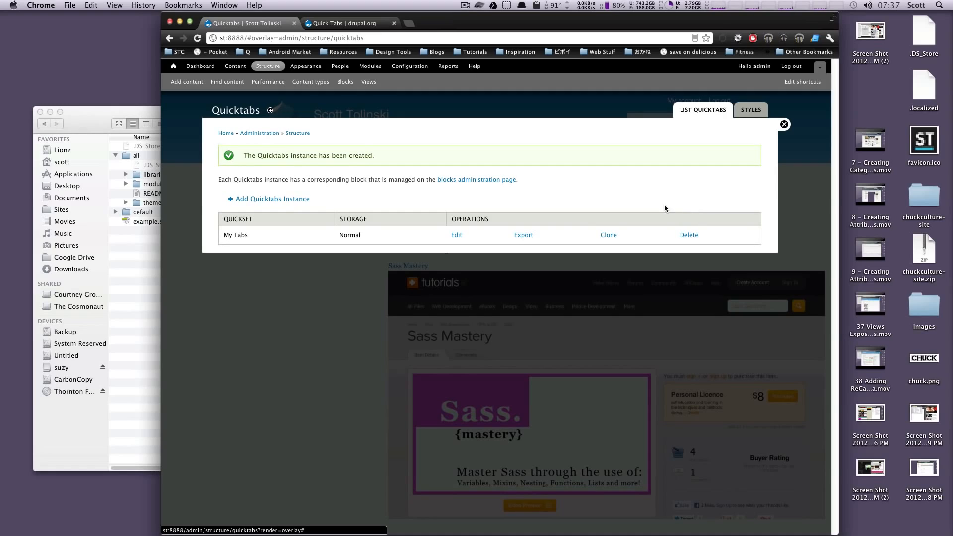
{"action": "left_click_drag", "start_coordinate": [249, 235], "coordinate": [322, 235]}
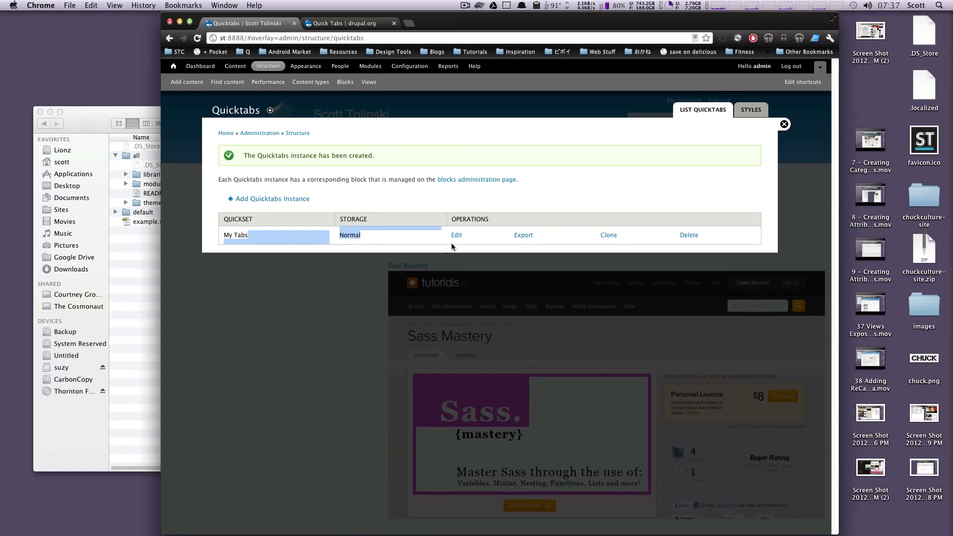
{"action": "left_click", "coordinate": [459, 188]}
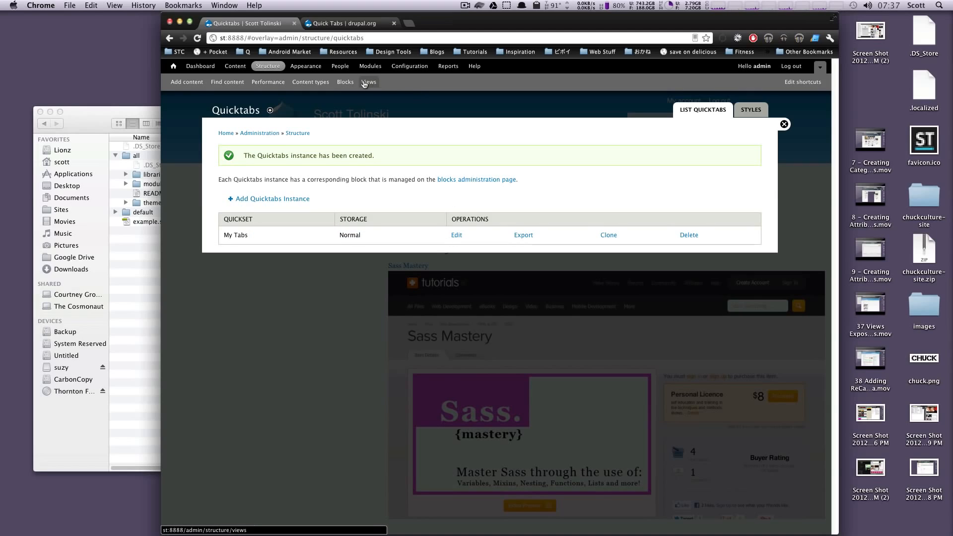
Go to the site's Blocks administration and assign the My Tabs block to the Content region of the Bartik theme
{"action": "left_click", "coordinate": [342, 82]}
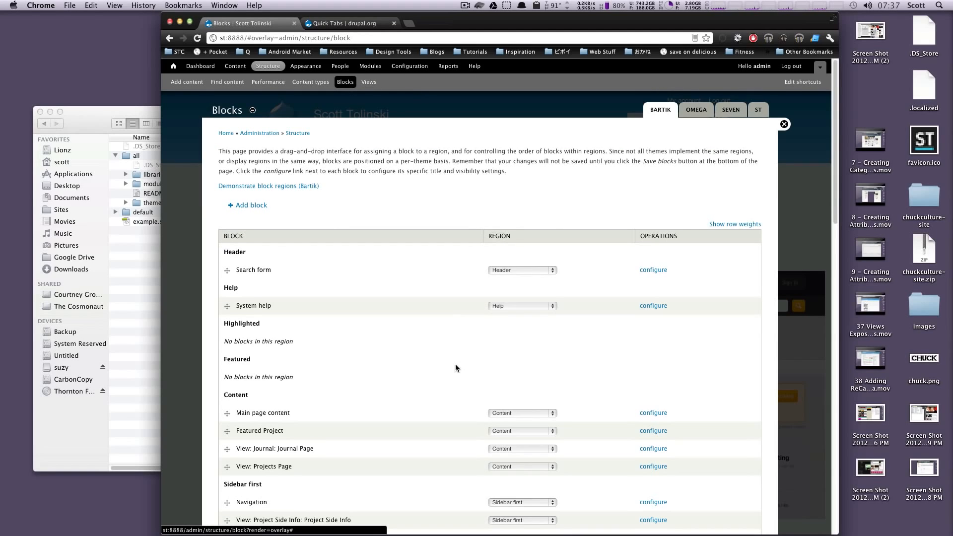
{"action": "scroll", "coordinate": [453, 367], "scroll_direction": "down", "scroll_amount": 1}
{"action": "scroll", "coordinate": [451, 368], "scroll_direction": "down", "scroll_amount": 3}
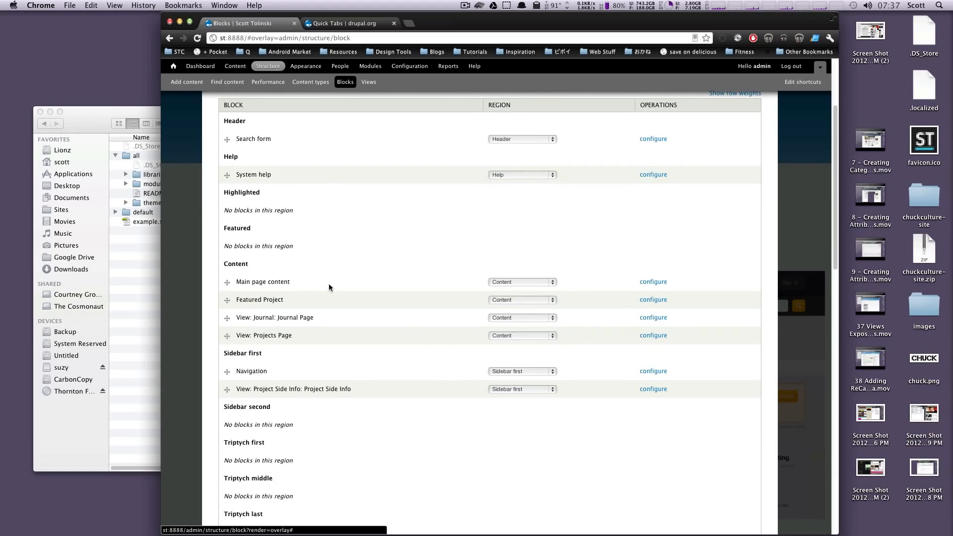
{"action": "scroll", "coordinate": [298, 292], "scroll_direction": "down", "scroll_amount": 15}
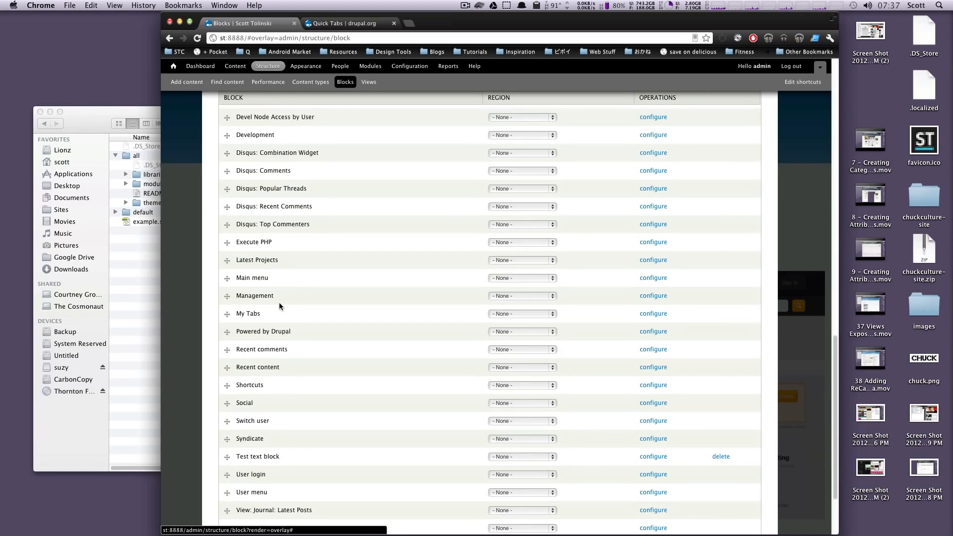
{"action": "scroll", "coordinate": [298, 342], "scroll_direction": "down", "scroll_amount": 4}
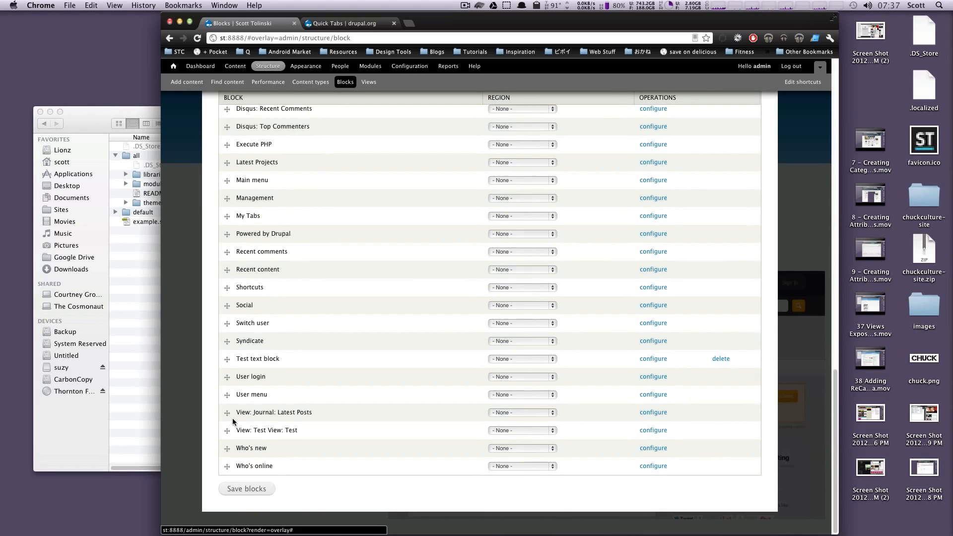
{"action": "scroll", "coordinate": [237, 420], "scroll_direction": "up", "scroll_amount": 4}
{"action": "scroll", "coordinate": [237, 421], "scroll_direction": "down", "scroll_amount": 2}
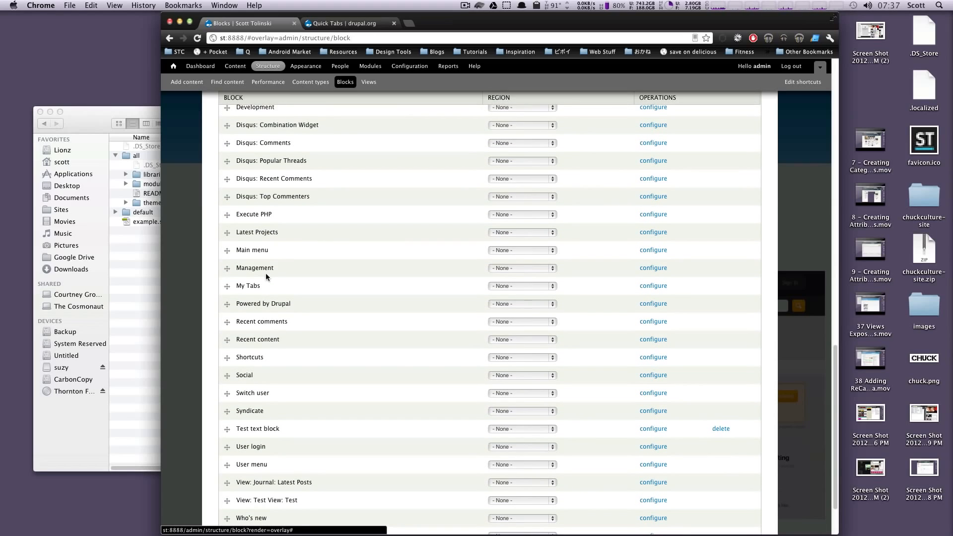
{"action": "left_click_drag", "start_coordinate": [261, 288], "coordinate": [224, 285]}
{"action": "left_click", "coordinate": [505, 286]}
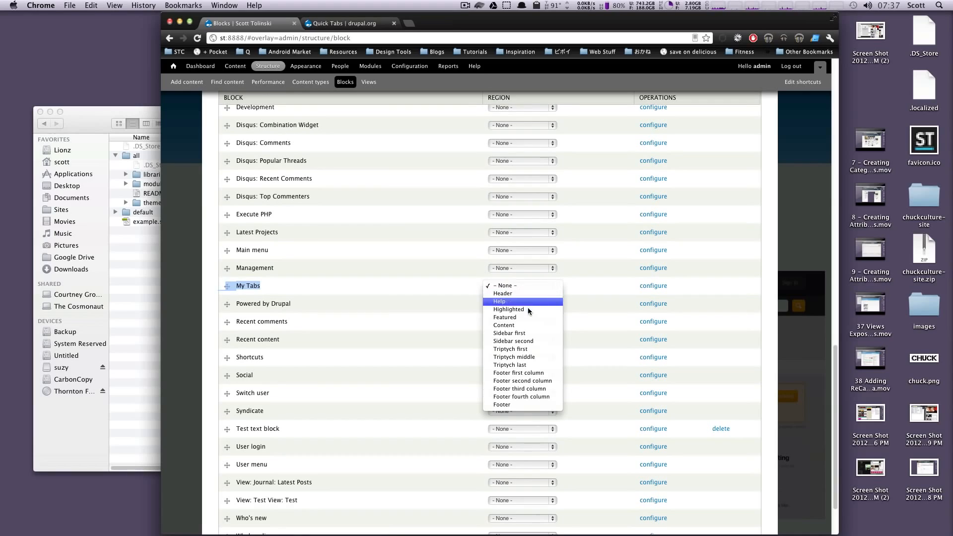
{"action": "left_click", "coordinate": [495, 325]}
Move My Tabs above Main page content in the Content region and save the block layout
{"action": "scroll", "coordinate": [495, 329], "scroll_direction": "up", "scroll_amount": 15}
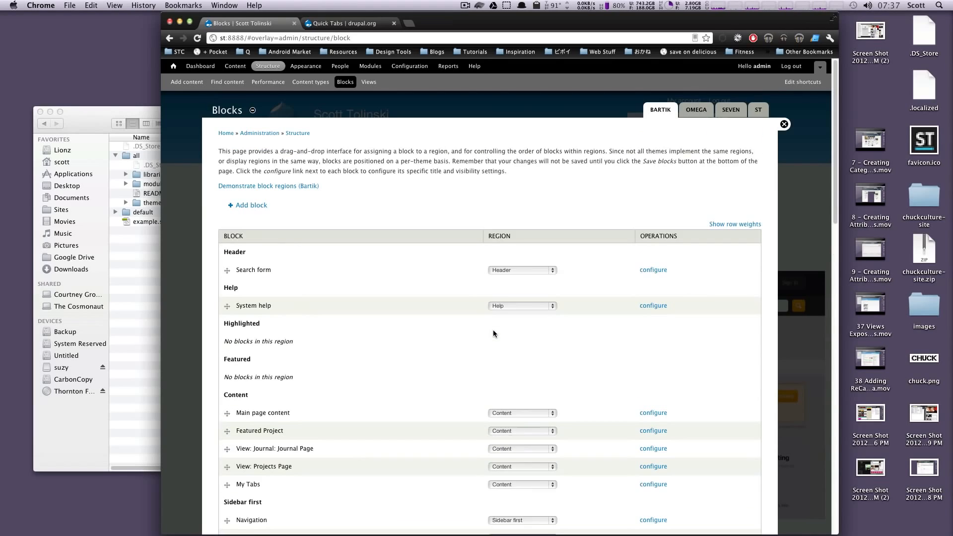
{"action": "scroll", "coordinate": [484, 328], "scroll_direction": "down", "scroll_amount": 10}
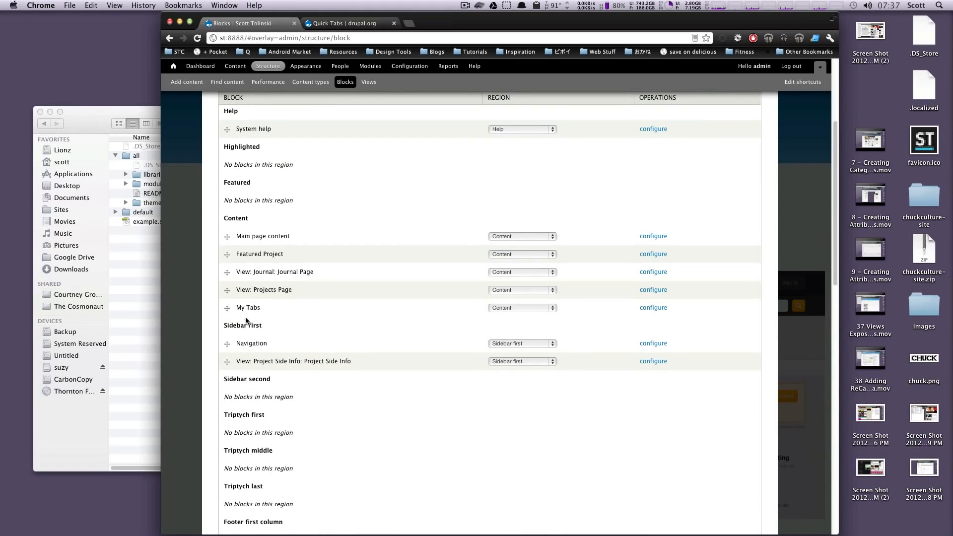
{"action": "left_click_drag", "start_coordinate": [228, 308], "coordinate": [234, 238]}
{"action": "scroll", "coordinate": [240, 249], "scroll_direction": "up", "scroll_amount": 2}
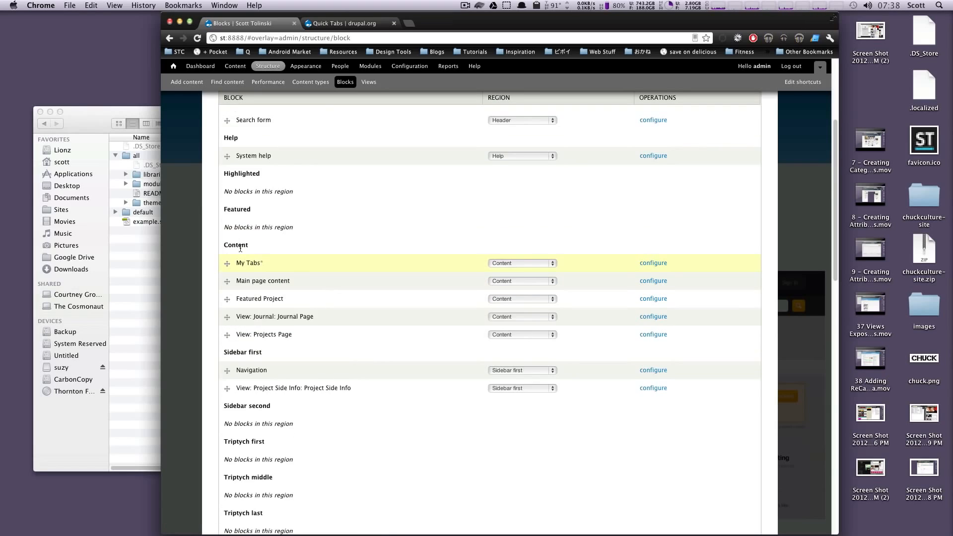
{"action": "scroll", "coordinate": [240, 248], "scroll_direction": "down", "scroll_amount": 20}
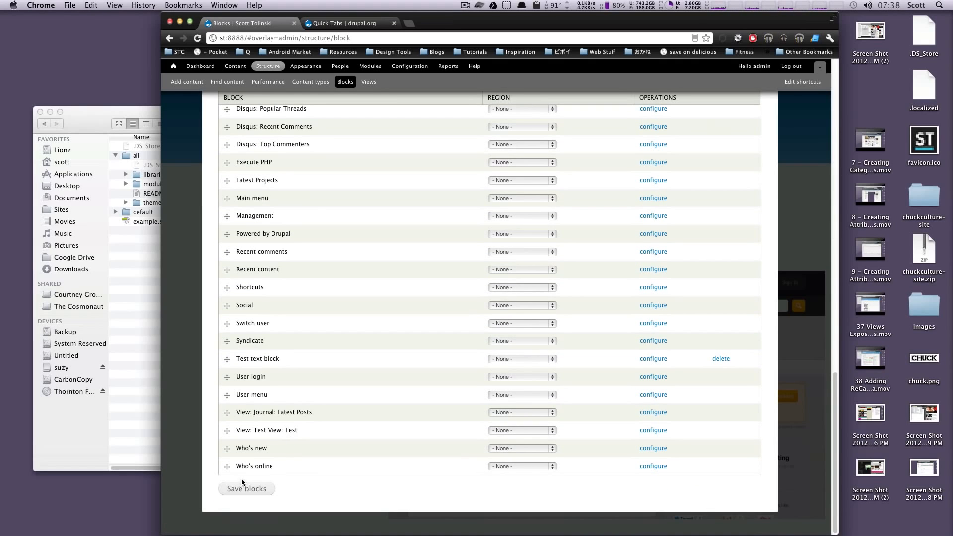
{"action": "left_click", "coordinate": [243, 488]}
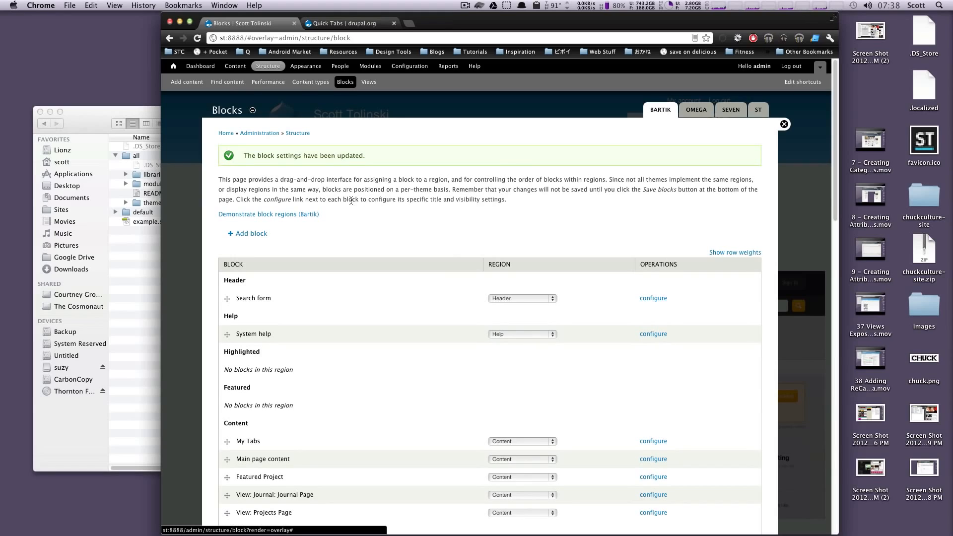
Open the site's home page, switch between the My Tabs block's Latest and Featured tabs, and compare them with the Featured Project block below
{"action": "left_click", "coordinate": [170, 66]}
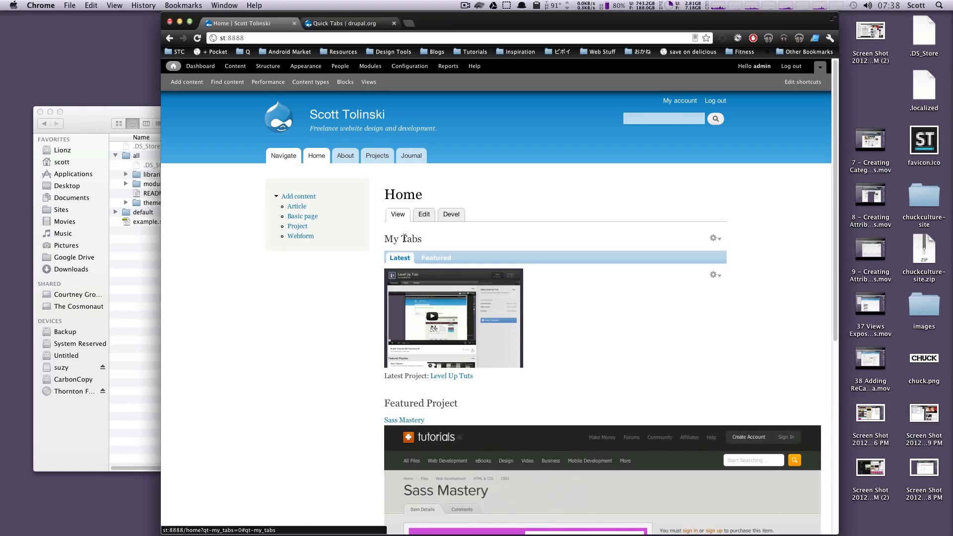
{"action": "left_click_drag", "start_coordinate": [426, 240], "coordinate": [385, 241]}
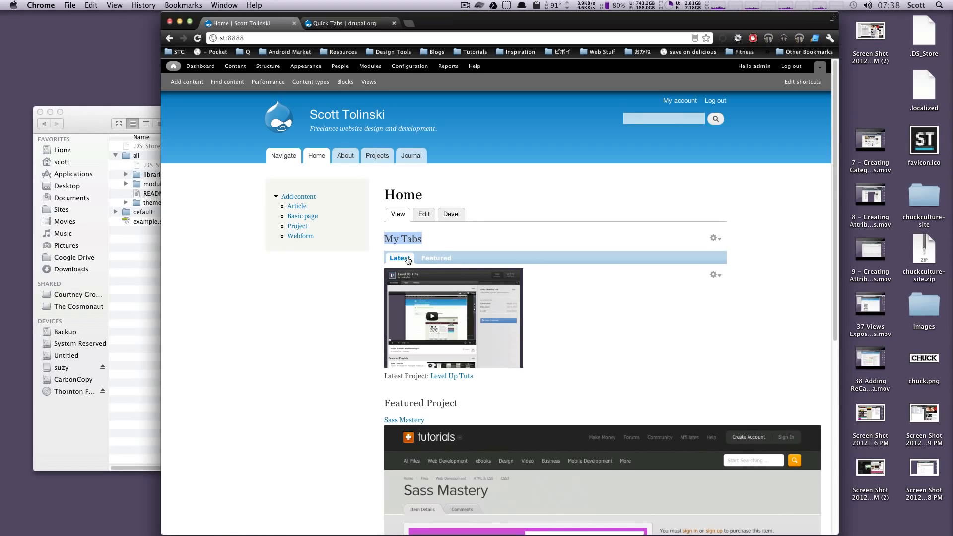
{"action": "left_click", "coordinate": [441, 259]}
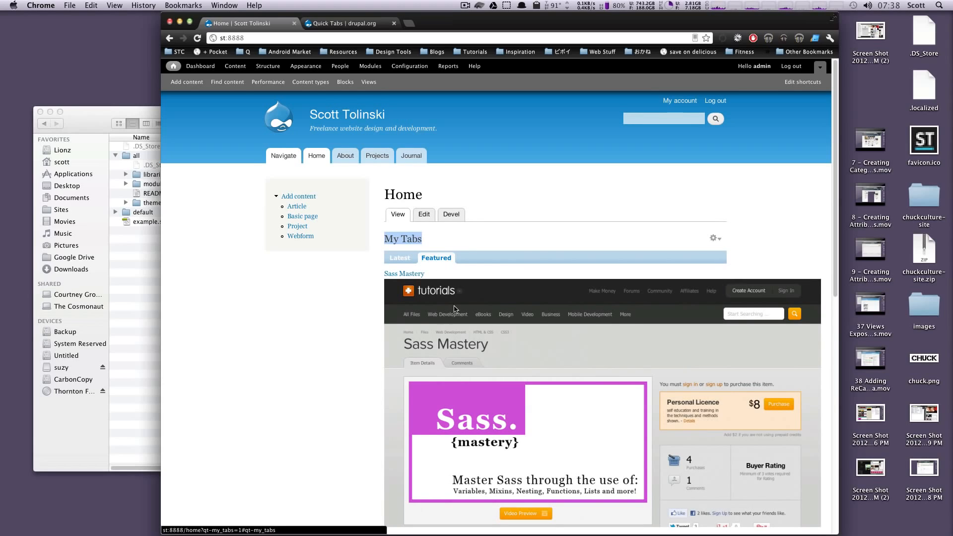
{"action": "scroll", "coordinate": [454, 309], "scroll_direction": "down", "scroll_amount": 10}
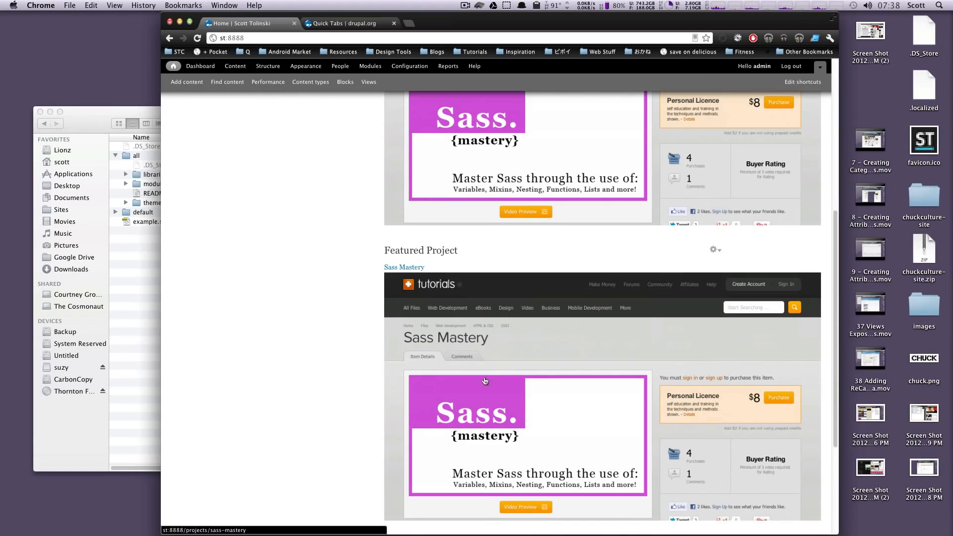
{"action": "left_click_drag", "start_coordinate": [461, 253], "coordinate": [725, 251]}
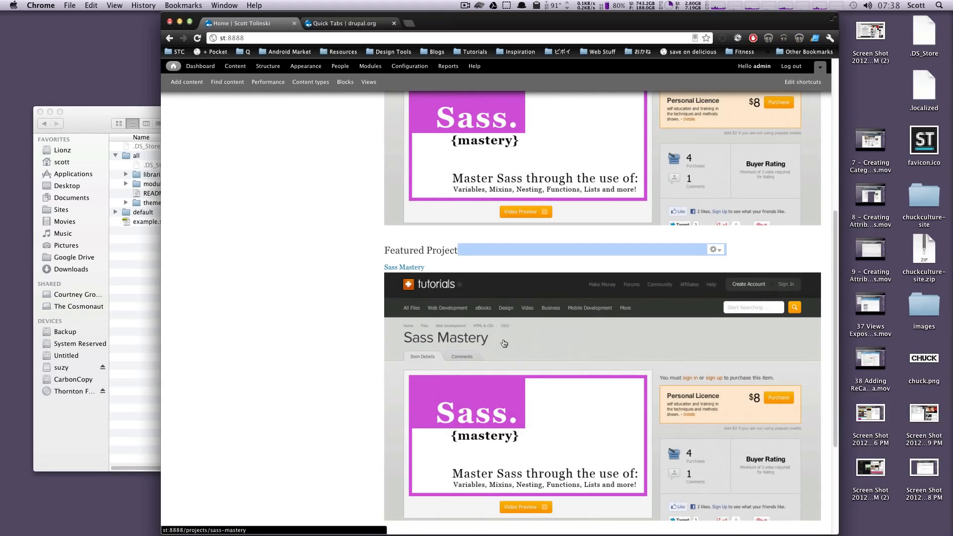
{"action": "scroll", "coordinate": [503, 343], "scroll_direction": "up", "scroll_amount": 10}
{"action": "scroll", "coordinate": [457, 341], "scroll_direction": "down", "scroll_amount": 3}
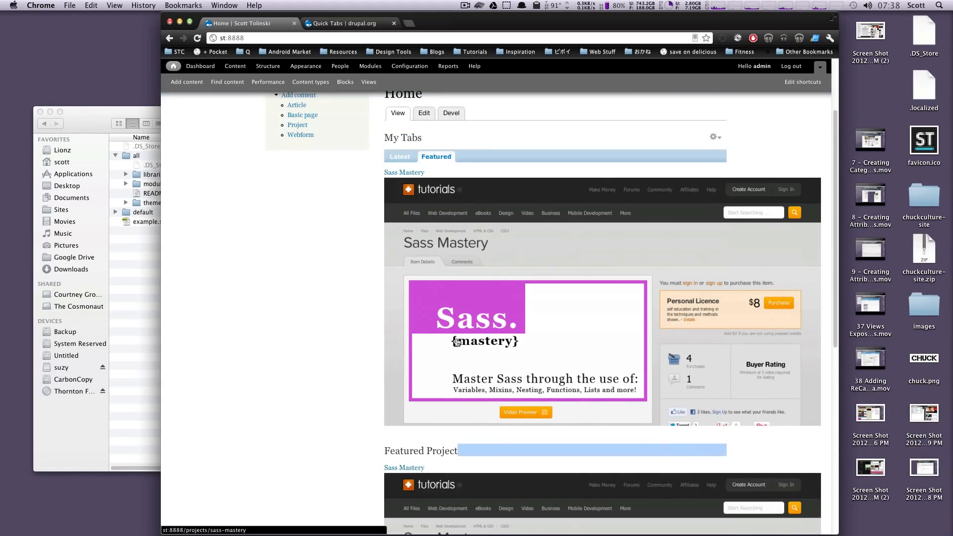
{"action": "scroll", "coordinate": [457, 342], "scroll_direction": "up", "scroll_amount": 4}
{"action": "left_click", "coordinate": [412, 257]}
{"action": "left_click", "coordinate": [426, 259]}
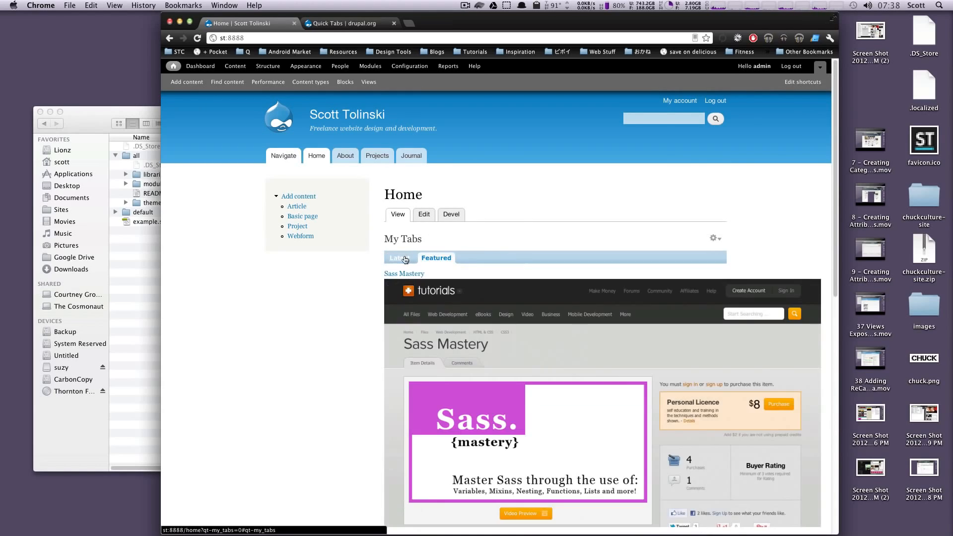
Switch back and forth between the My Tabs block's Latest and Featured tabs to check how their content loads
{"action": "left_click", "coordinate": [405, 259]}
{"action": "left_click", "coordinate": [426, 257]}
{"action": "left_click", "coordinate": [398, 257]}
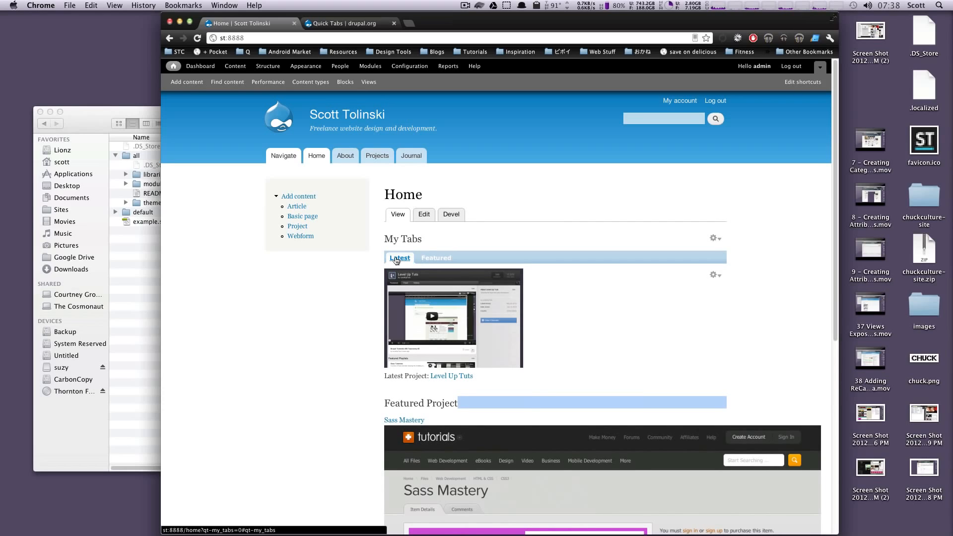
{"action": "left_click", "coordinate": [428, 258]}
{"action": "left_click", "coordinate": [400, 259]}
{"action": "left_click", "coordinate": [428, 261]}
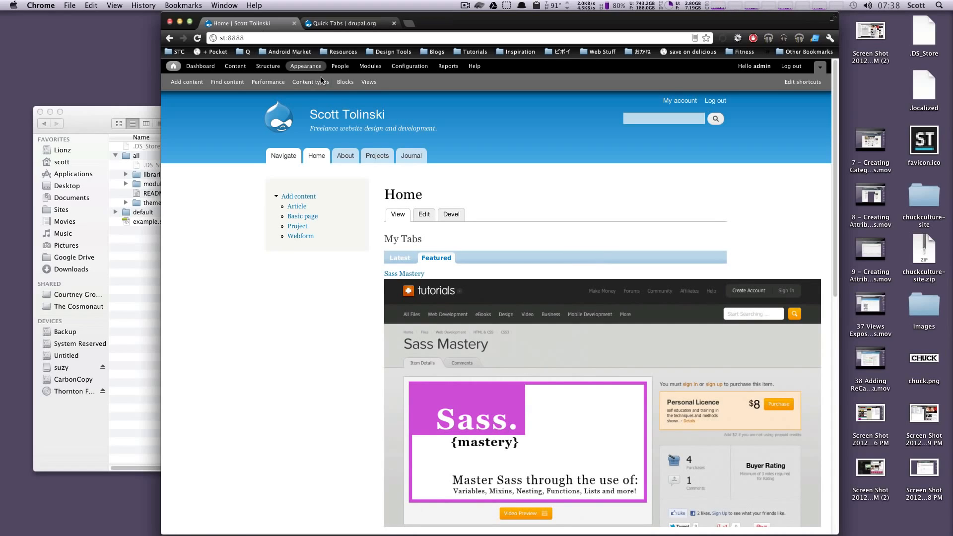
Open the My Tabs Quicktabs instance for editing and change the Featured tab's type to node
{"action": "left_click", "coordinate": [265, 70]}
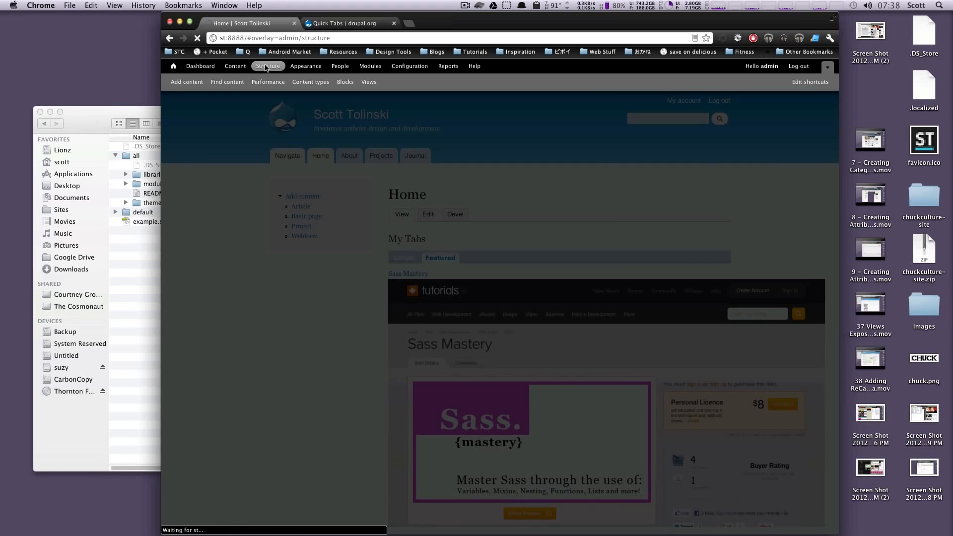
{"action": "left_click", "coordinate": [247, 239]}
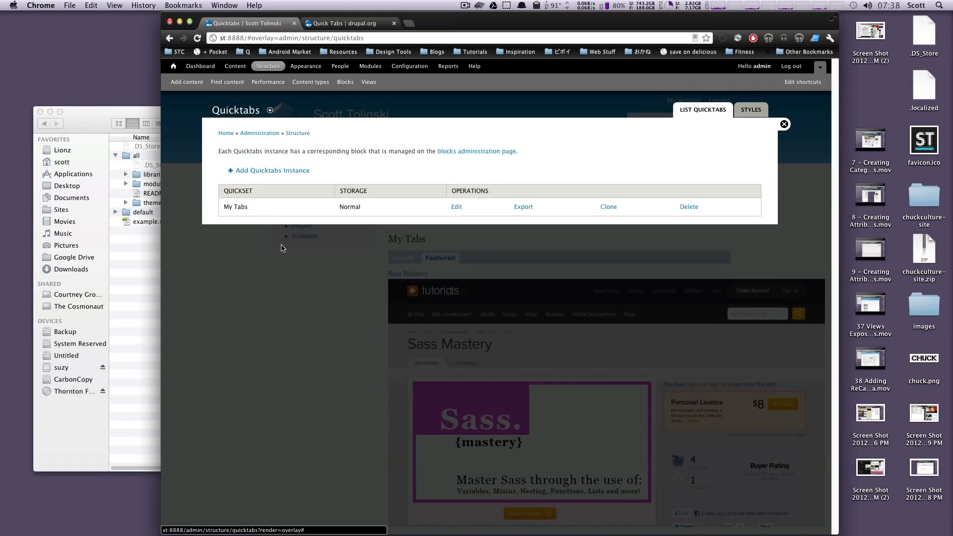
{"action": "left_click", "coordinate": [455, 207]}
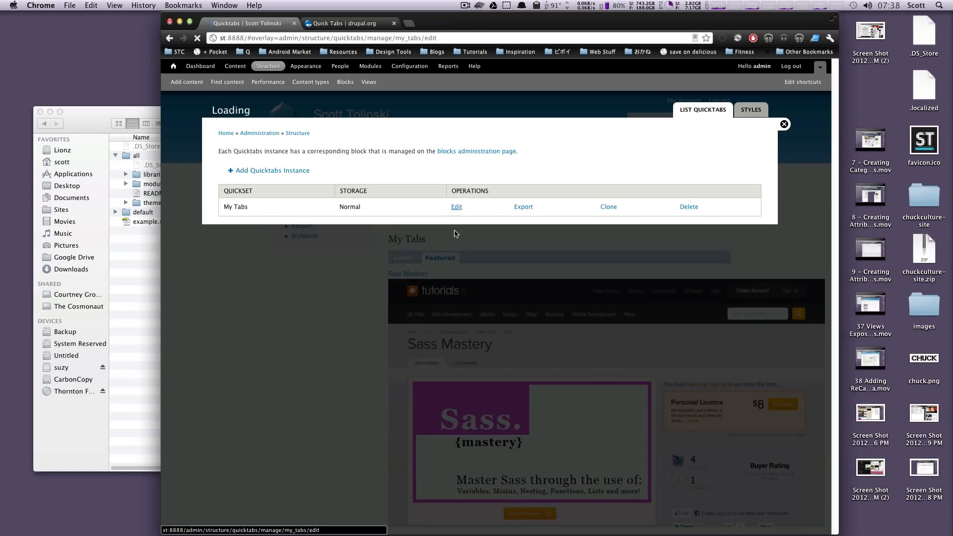
{"action": "scroll", "coordinate": [453, 238], "scroll_direction": "down", "scroll_amount": 5}
{"action": "scroll", "coordinate": [330, 407], "scroll_direction": "up", "scroll_amount": 1}
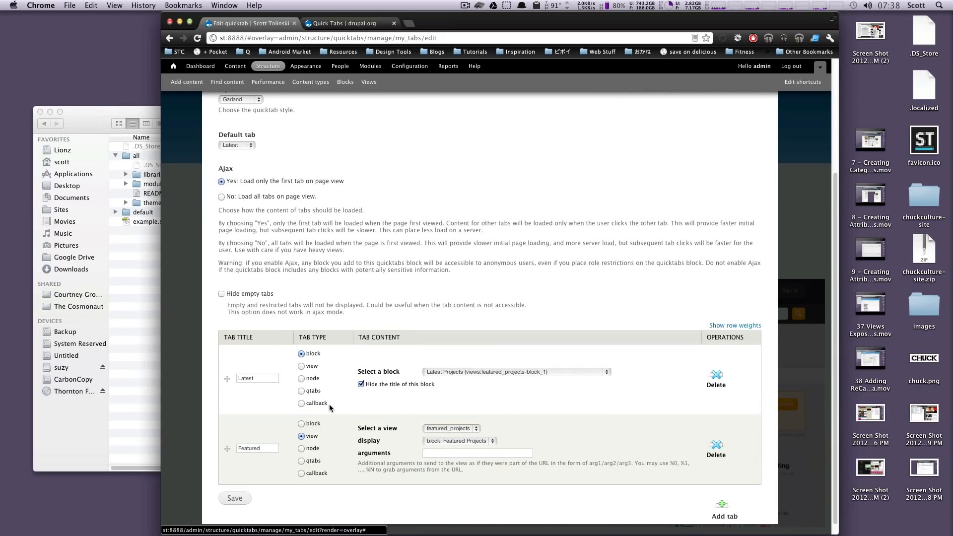
{"action": "scroll", "coordinate": [316, 440], "scroll_direction": "down", "scroll_amount": 1}
{"action": "left_click", "coordinate": [314, 438]}
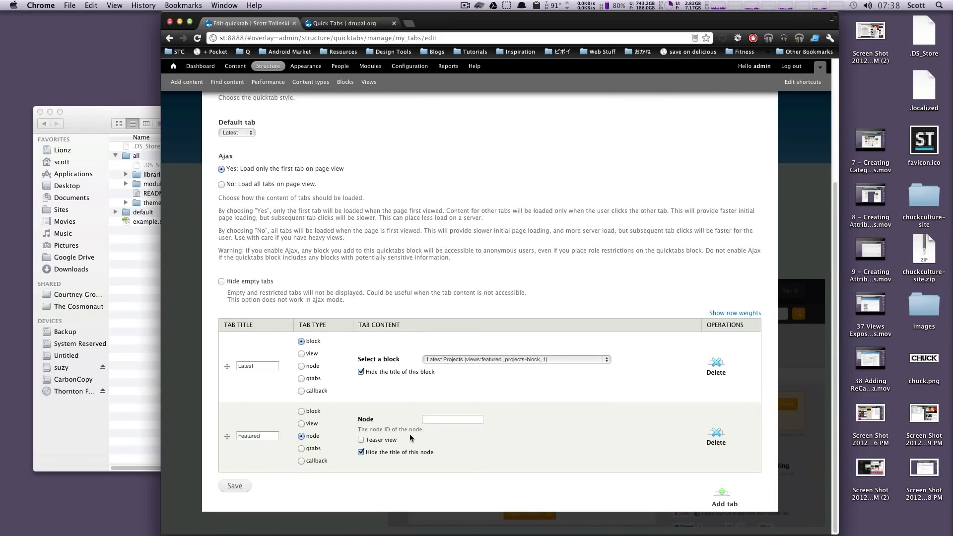
Open the site's content list in a new browser tab and look up the Sass Mastery project's node ID
{"action": "left_click", "coordinate": [438, 420]}
{"action": "right_click", "coordinate": [235, 68]}
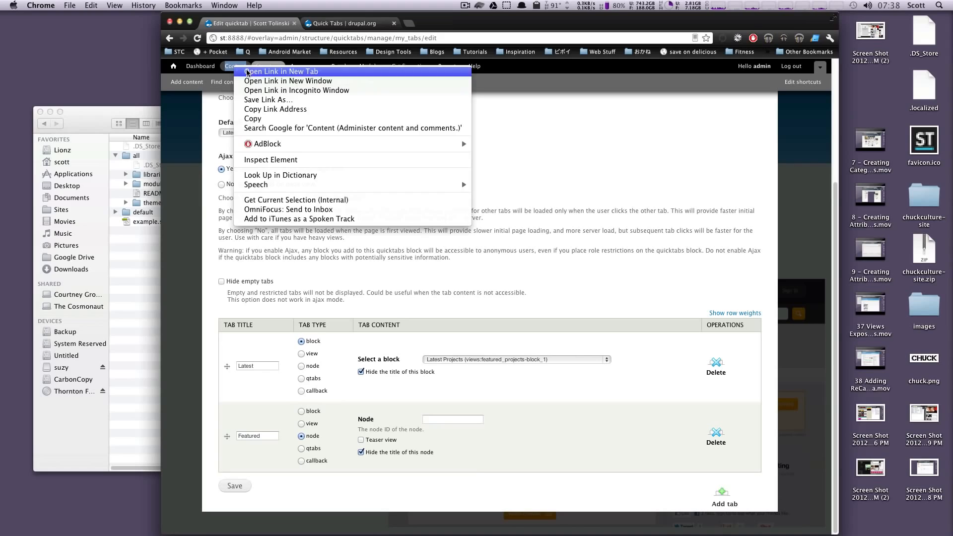
{"action": "left_click", "coordinate": [263, 72]}
{"action": "left_click", "coordinate": [328, 23]}
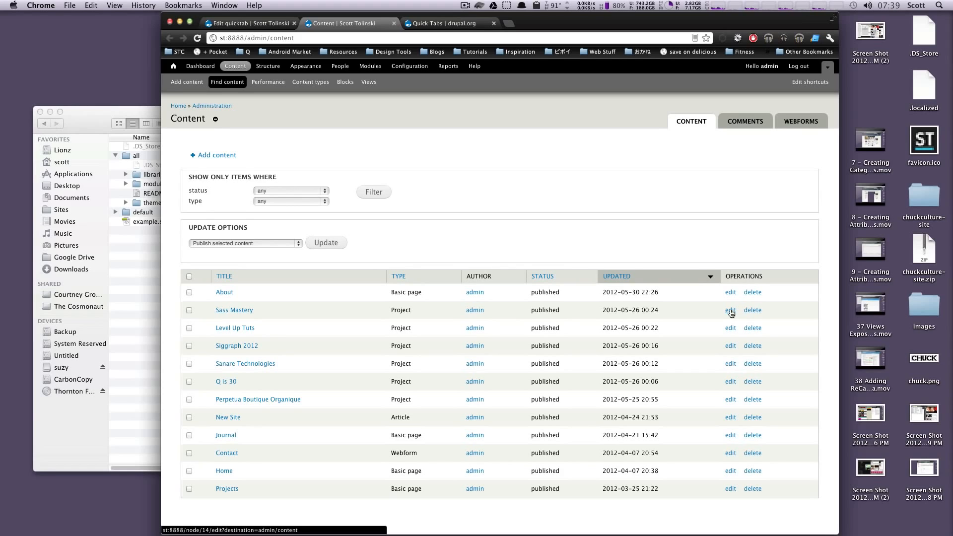
Back in the My Tabs edit form, set the Featured tab's node ID to 14 and save the instance
{"action": "left_click", "coordinate": [226, 23]}
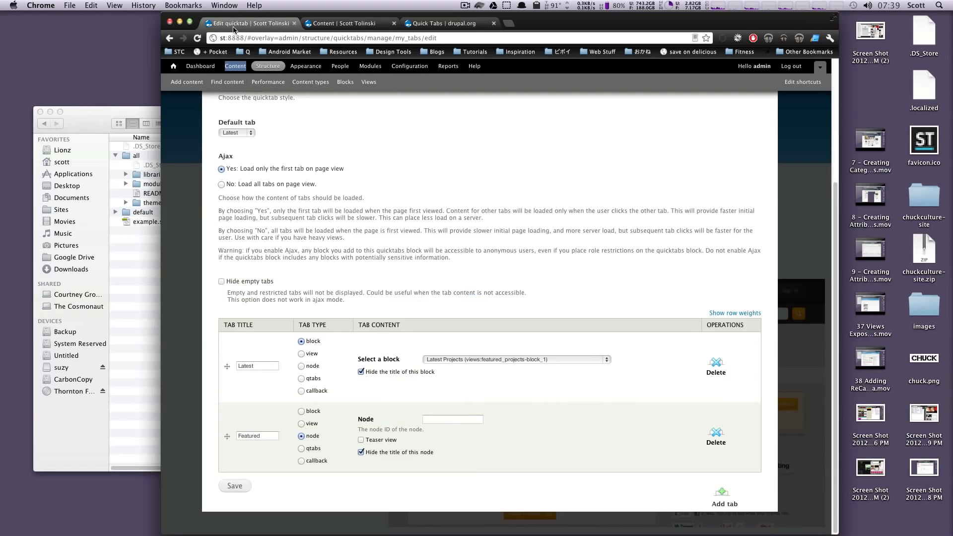
{"action": "left_click", "coordinate": [460, 425]}
{"action": "type", "text": "14"}
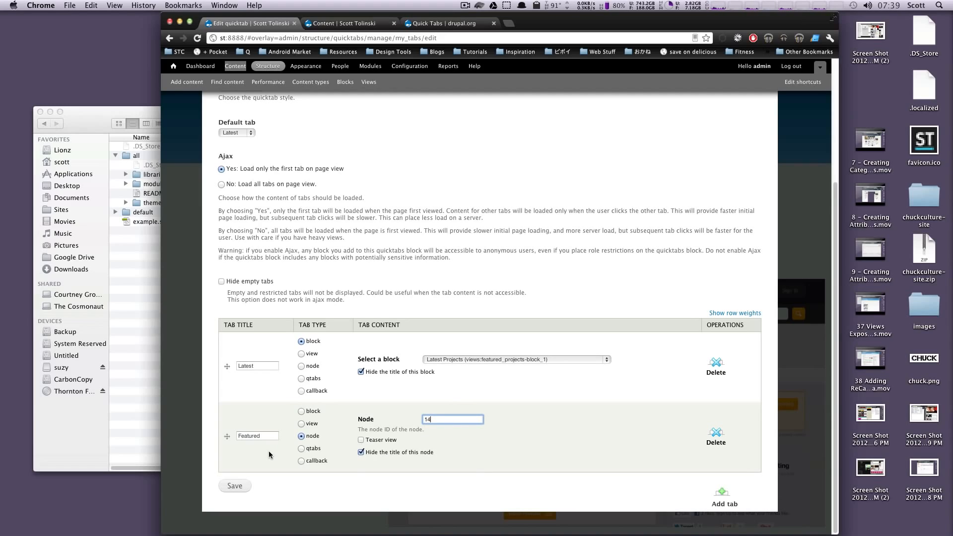
{"action": "left_click", "coordinate": [243, 487]}
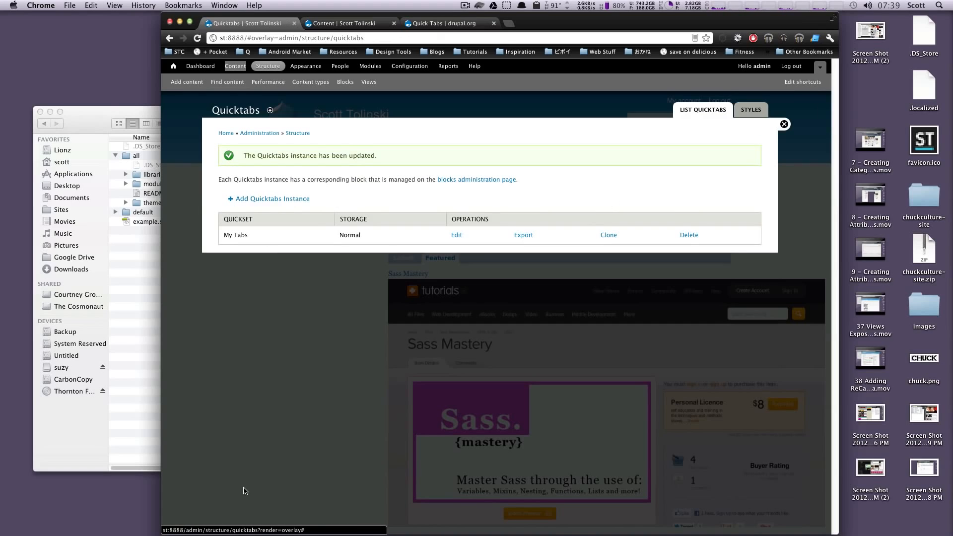
Close the administration overlay, reload the home page and show the My Tabs block's Featured tab
{"action": "left_click", "coordinate": [783, 124]}
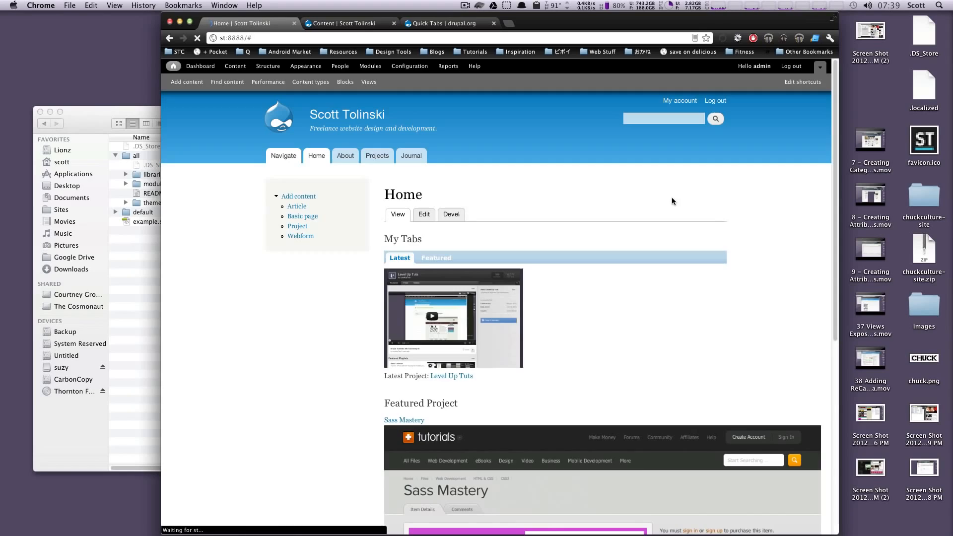
{"action": "key", "text": "super+r"}
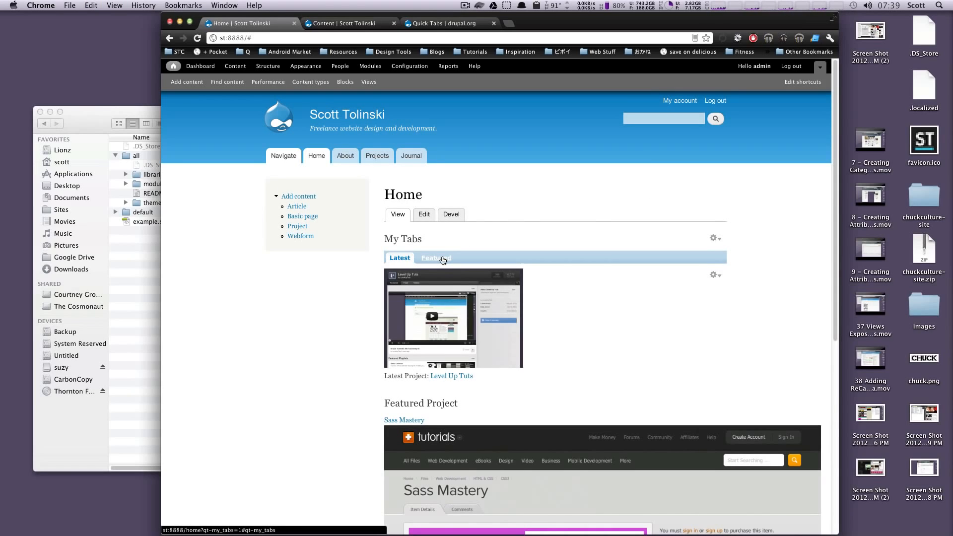
{"action": "left_click", "coordinate": [443, 259]}
Examine the full Sass Mastery node in the Featured tab, from its image through the course description and topic lists
{"action": "scroll", "coordinate": [466, 335], "scroll_direction": "down", "scroll_amount": 3}
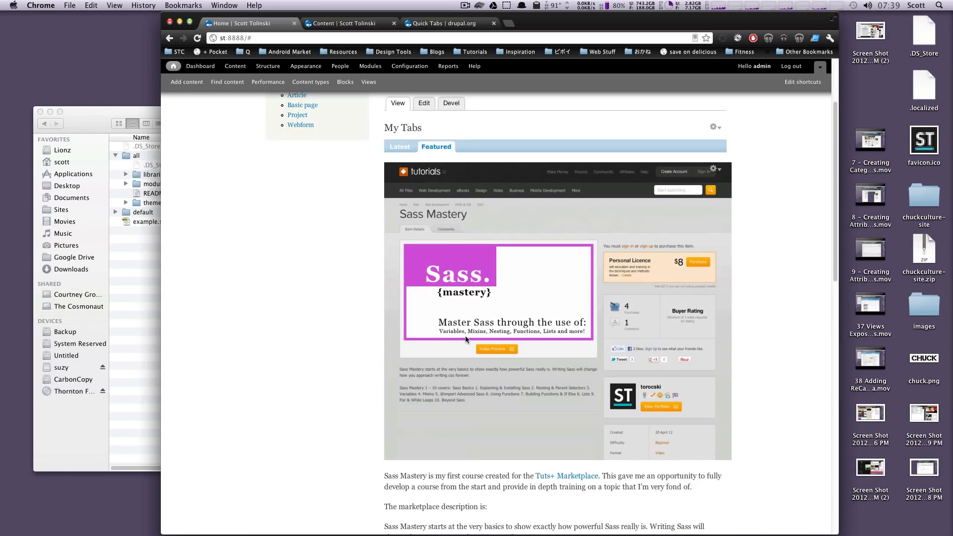
{"action": "scroll", "coordinate": [465, 335], "scroll_direction": "down", "scroll_amount": 5}
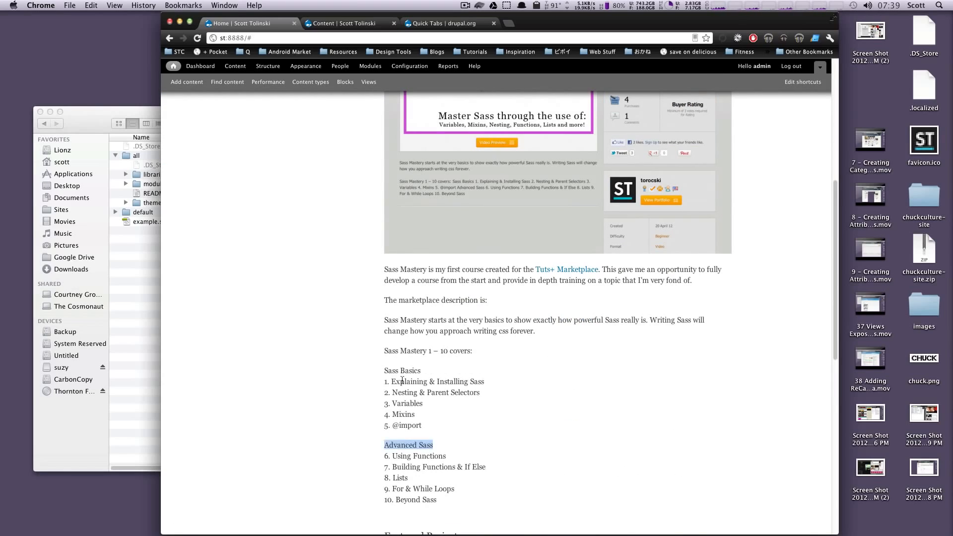
{"action": "left_click_drag", "start_coordinate": [402, 380], "coordinate": [402, 288]}
{"action": "scroll", "coordinate": [464, 377], "scroll_direction": "down", "scroll_amount": 2}
{"action": "left_click_drag", "start_coordinate": [487, 396], "coordinate": [392, 167]}
{"action": "scroll", "coordinate": [440, 249], "scroll_direction": "up", "scroll_amount": 1}
{"action": "left_click", "coordinate": [462, 269]}
{"action": "scroll", "coordinate": [463, 268], "scroll_direction": "up", "scroll_amount": 10}
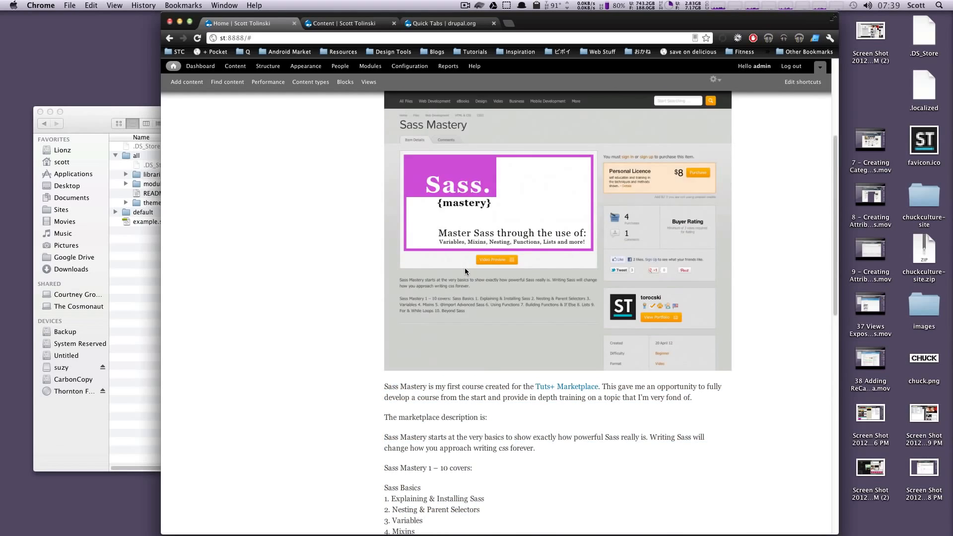
{"action": "scroll", "coordinate": [645, 324], "scroll_direction": "down", "scroll_amount": 10}
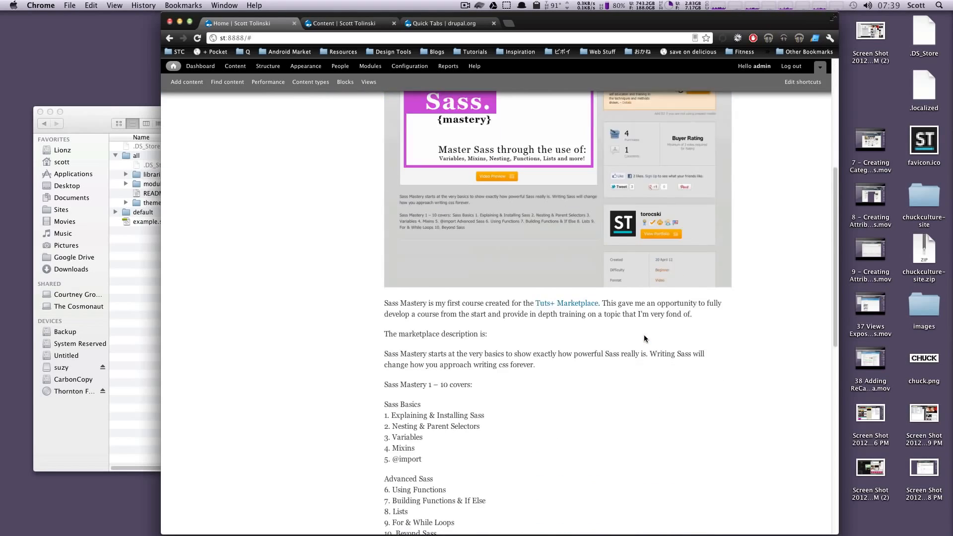
{"action": "scroll", "coordinate": [494, 291], "scroll_direction": "up", "scroll_amount": 3}
{"action": "scroll", "coordinate": [496, 293], "scroll_direction": "up", "scroll_amount": 10}
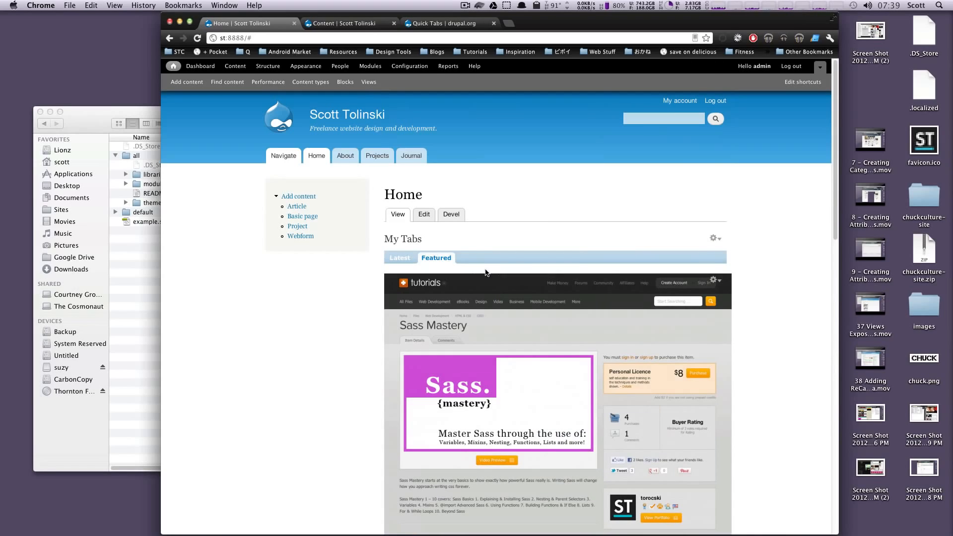
Toggle the My Tabs block from Latest to Featured and back to Latest to compare the block and node content
{"action": "left_click", "coordinate": [403, 258]}
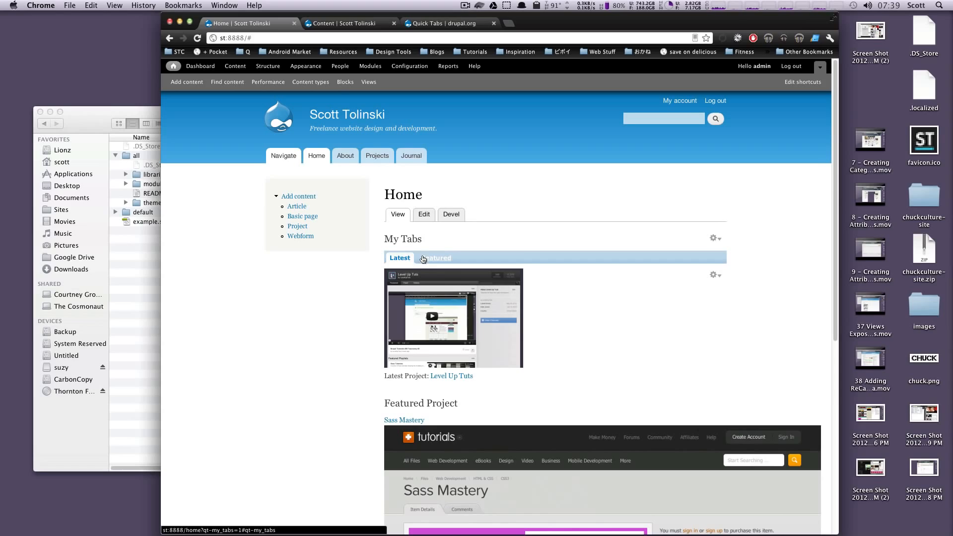
{"action": "left_click", "coordinate": [423, 259]}
{"action": "left_click", "coordinate": [400, 258]}
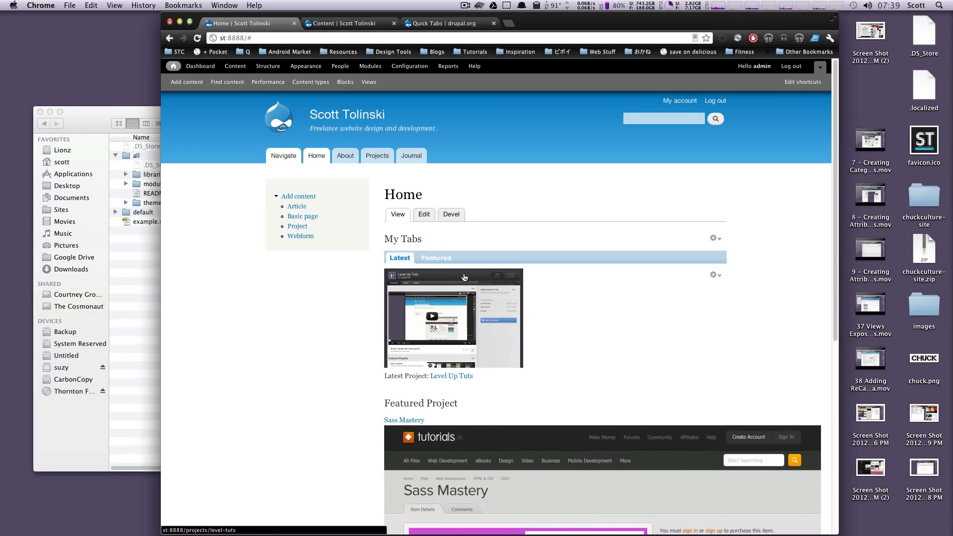